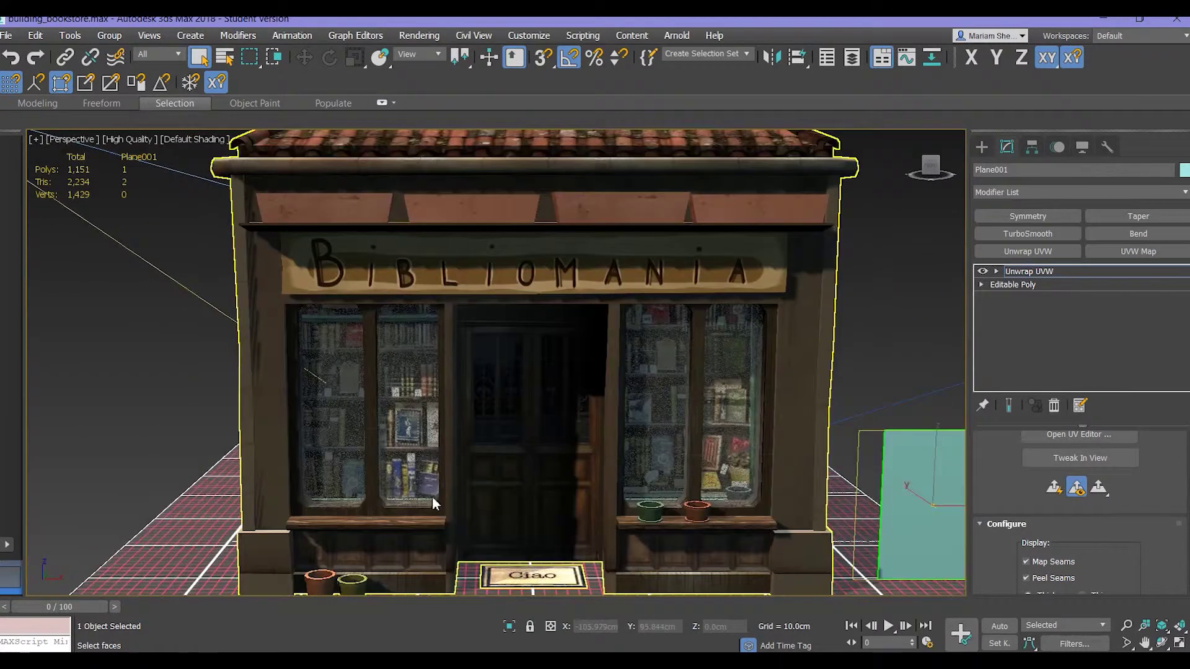
Examine the bookstore facade and its semi-transparent glass windows up close and from a distance.
{"action": "middle_click_drag", "start_coordinate": [634, 439], "coordinate": [401, 433]}
{"action": "middle_click_drag", "start_coordinate": [369, 434], "coordinate": [542, 422], "text": "alt"}
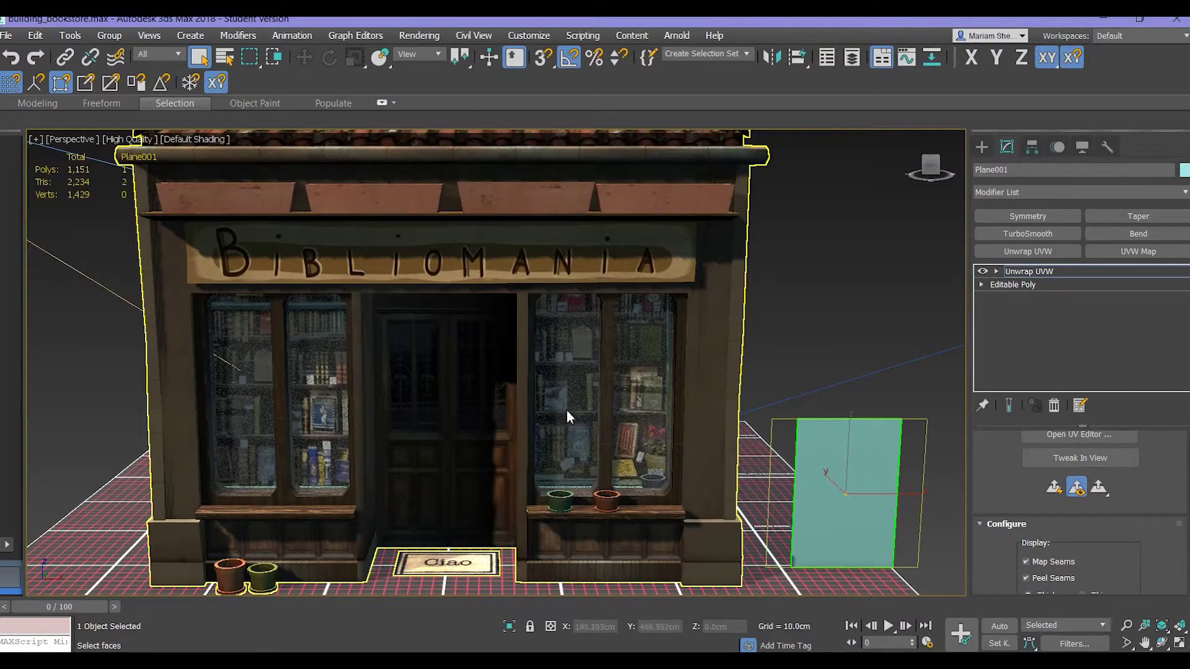
{"action": "middle_click_drag", "start_coordinate": [407, 409], "coordinate": [444, 396]}
{"action": "middle_click_drag", "start_coordinate": [325, 407], "coordinate": [348, 409], "text": "alt"}
{"action": "mouse_move", "coordinate": [423, 453]}
{"action": "middle_mouse_down"}
{"action": "mouse_move", "coordinate": [467, 411]}
{"action": "mouse_move", "coordinate": [432, 414]}
{"action": "mouse_move", "coordinate": [419, 456]}
{"action": "middle_mouse_up"}
{"action": "scroll", "coordinate": [467, 410], "scroll_direction": "down", "scroll_amount": 5}
{"action": "scroll", "coordinate": [484, 422], "scroll_direction": "up", "scroll_amount": 6}
{"action": "middle_click_drag", "start_coordinate": [374, 362], "coordinate": [322, 379]}
{"action": "middle_click_drag", "start_coordinate": [278, 422], "coordinate": [302, 422], "text": "alt"}
{"action": "scroll", "coordinate": [301, 422], "scroll_direction": "down", "scroll_amount": 5}
{"action": "scroll", "coordinate": [304, 445], "scroll_direction": "up", "scroll_amount": 6}
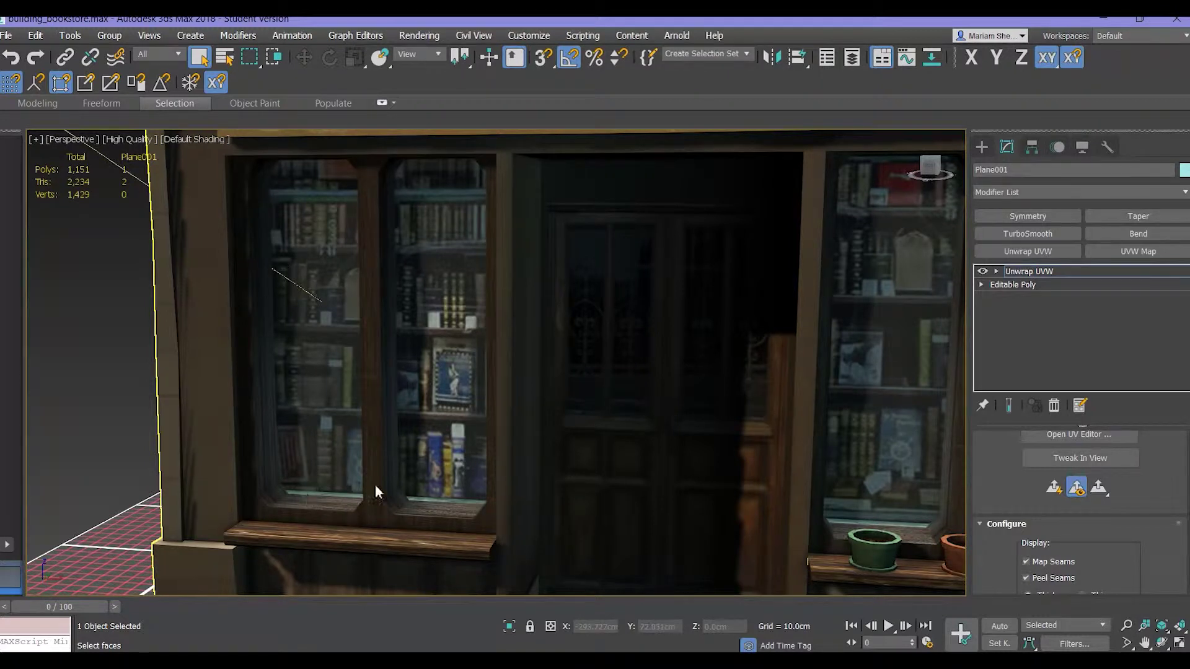
{"action": "scroll", "coordinate": [785, 345], "scroll_direction": "down", "scroll_amount": 4}
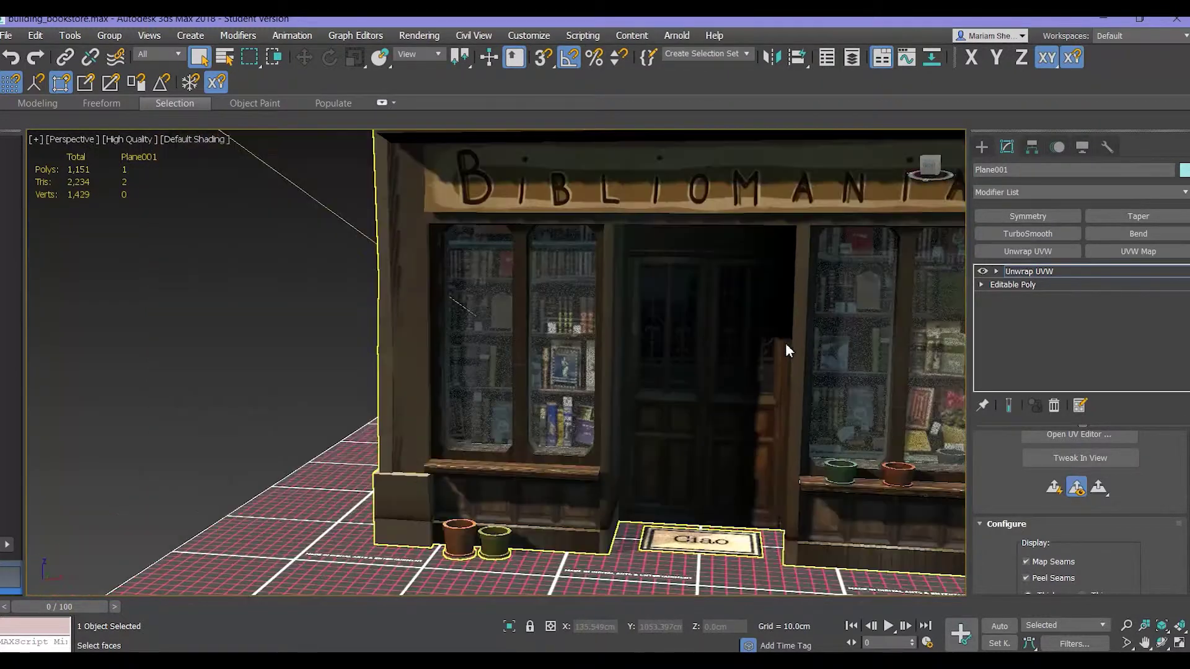
{"action": "middle_click_drag", "start_coordinate": [785, 345], "coordinate": [375, 367]}
{"action": "scroll", "coordinate": [377, 368], "scroll_direction": "down", "scroll_amount": 5}
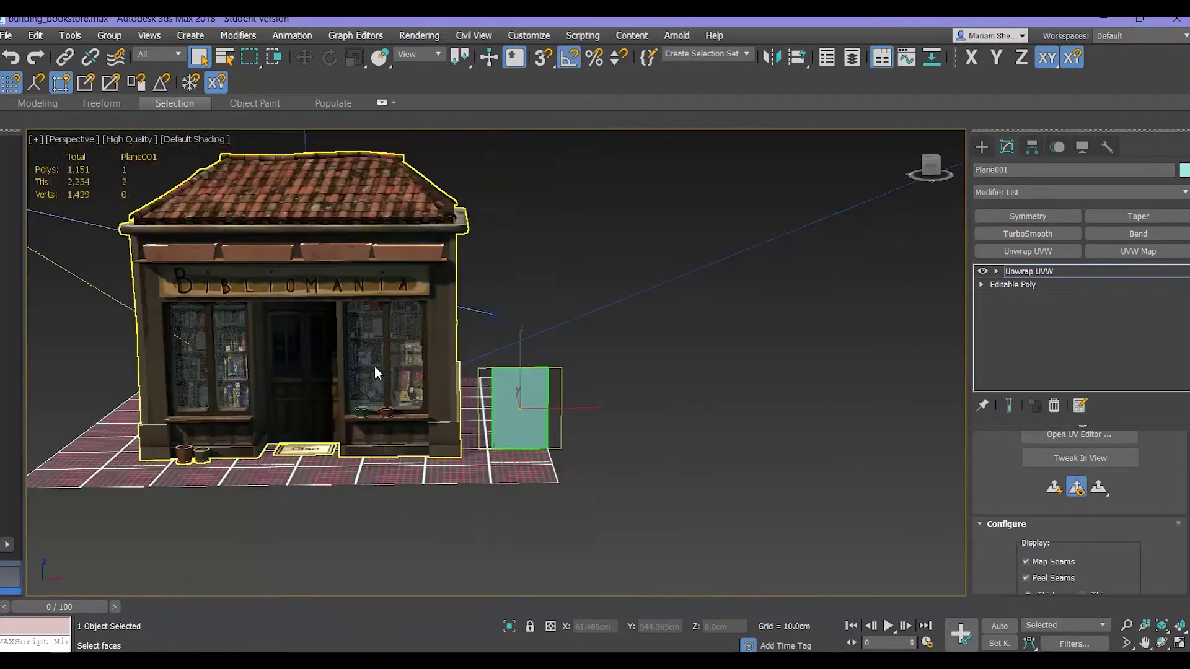
Inspect the flat plane beside the bookstore from the front and from an angle.
{"action": "scroll", "coordinate": [378, 369], "scroll_direction": "up", "scroll_amount": 6}
{"action": "scroll", "coordinate": [471, 419], "scroll_direction": "down", "scroll_amount": 6}
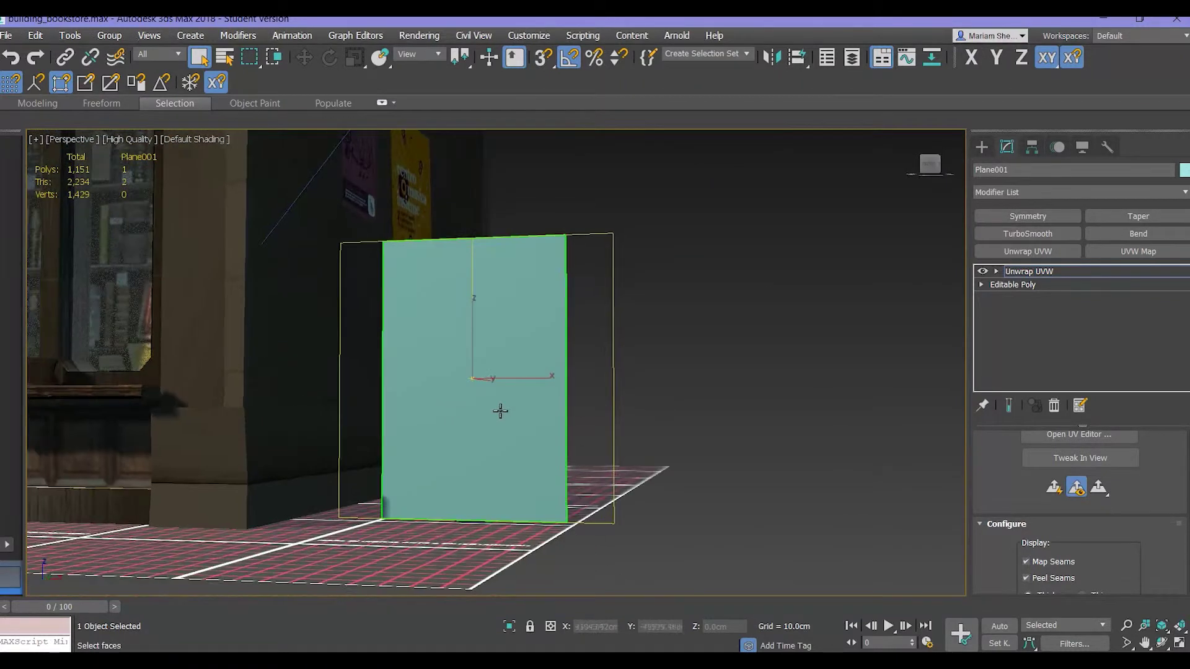
{"action": "scroll", "coordinate": [186, 430], "scroll_direction": "up", "scroll_amount": 6}
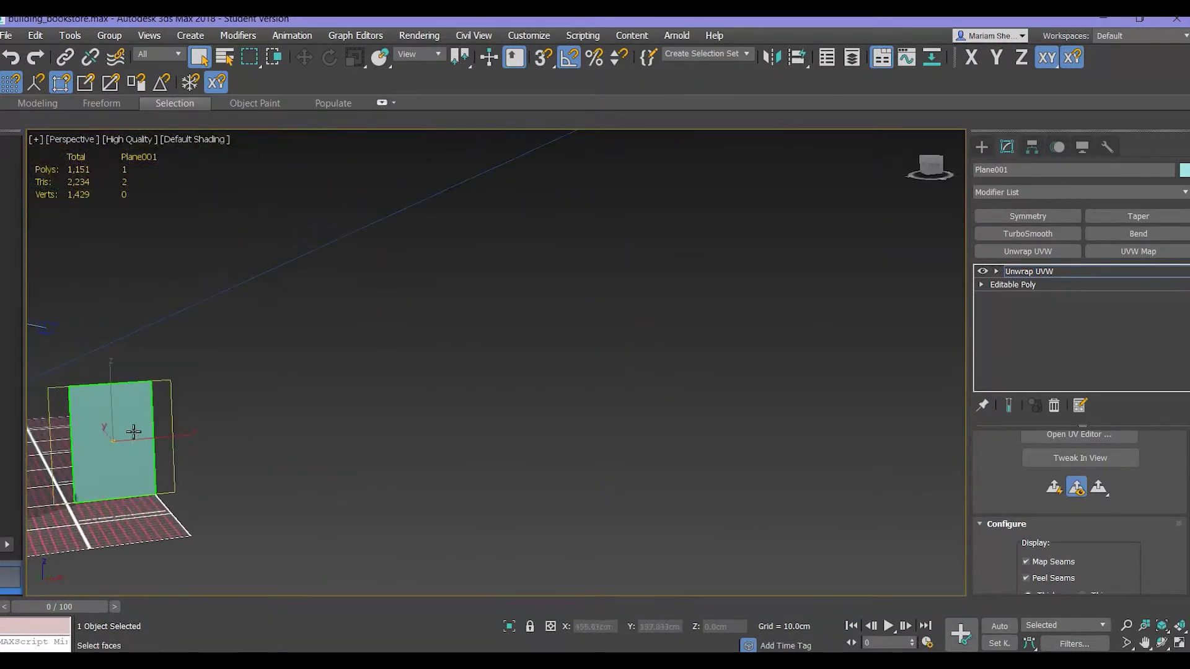
{"action": "scroll", "coordinate": [325, 368], "scroll_direction": "down", "scroll_amount": 6}
{"action": "scroll", "coordinate": [334, 374], "scroll_direction": "up", "scroll_amount": 6}
{"action": "middle_click_drag", "start_coordinate": [312, 384], "coordinate": [394, 315], "text": "alt"}
{"action": "middle_click_drag", "start_coordinate": [471, 507], "coordinate": [448, 404], "text": "alt"}
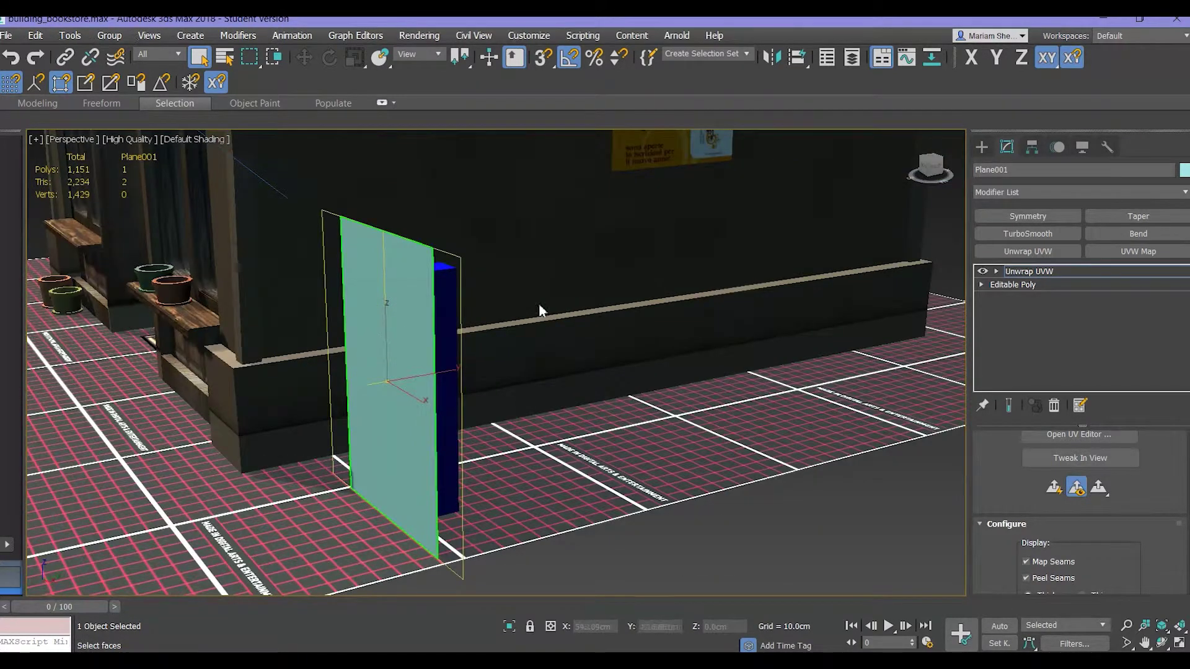
{"action": "middle_click_drag", "start_coordinate": [433, 483], "coordinate": [464, 392], "text": "alt"}
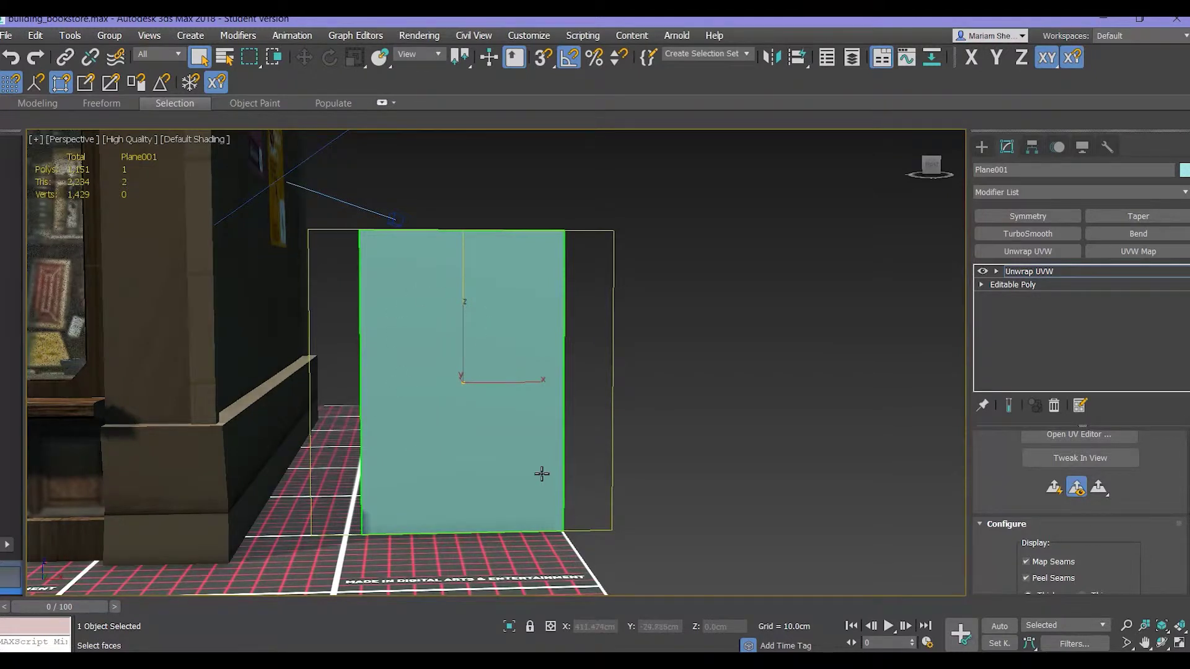
Switch to Photoshop, select the UVW layer, and make the UVW and DIFFUSE layers visible.
{"action": "left_click", "coordinate": [350, 656]}
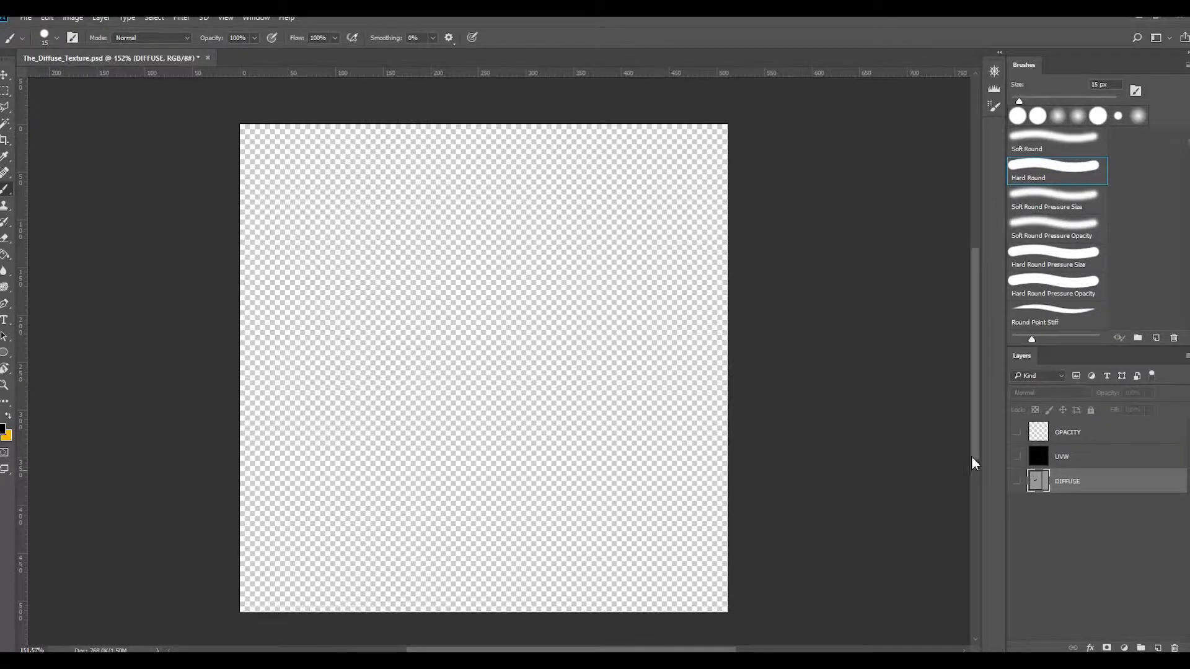
{"action": "left_click", "coordinate": [1017, 456]}
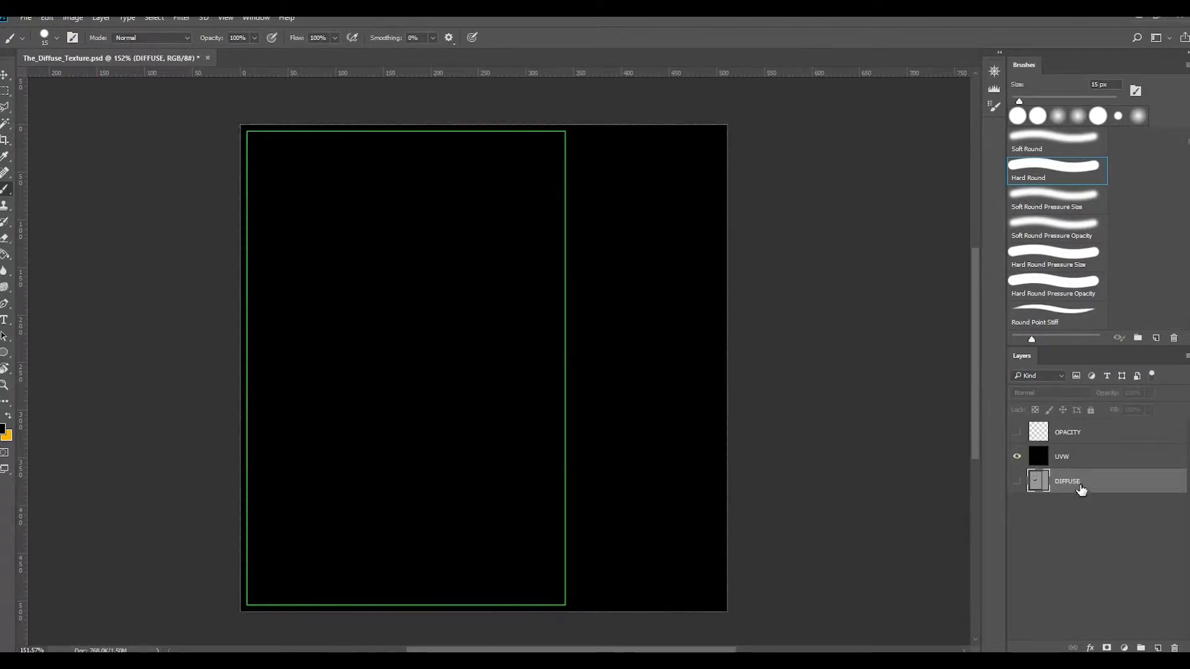
{"action": "left_click", "coordinate": [1075, 457]}
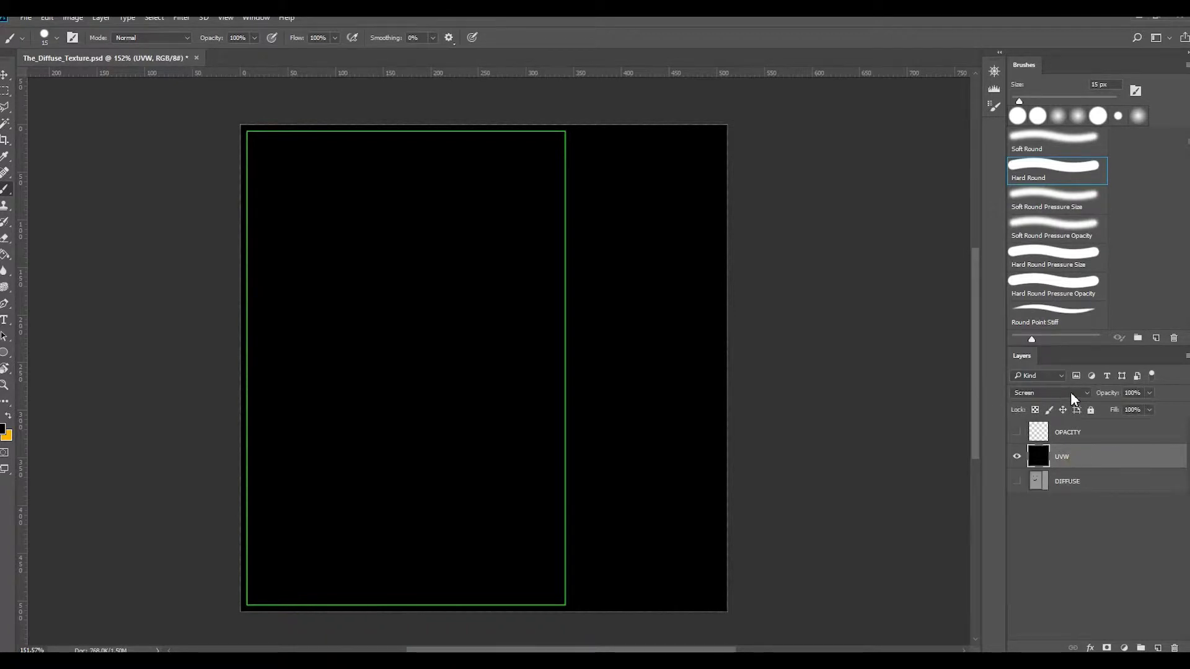
{"action": "left_click", "coordinate": [1017, 481]}
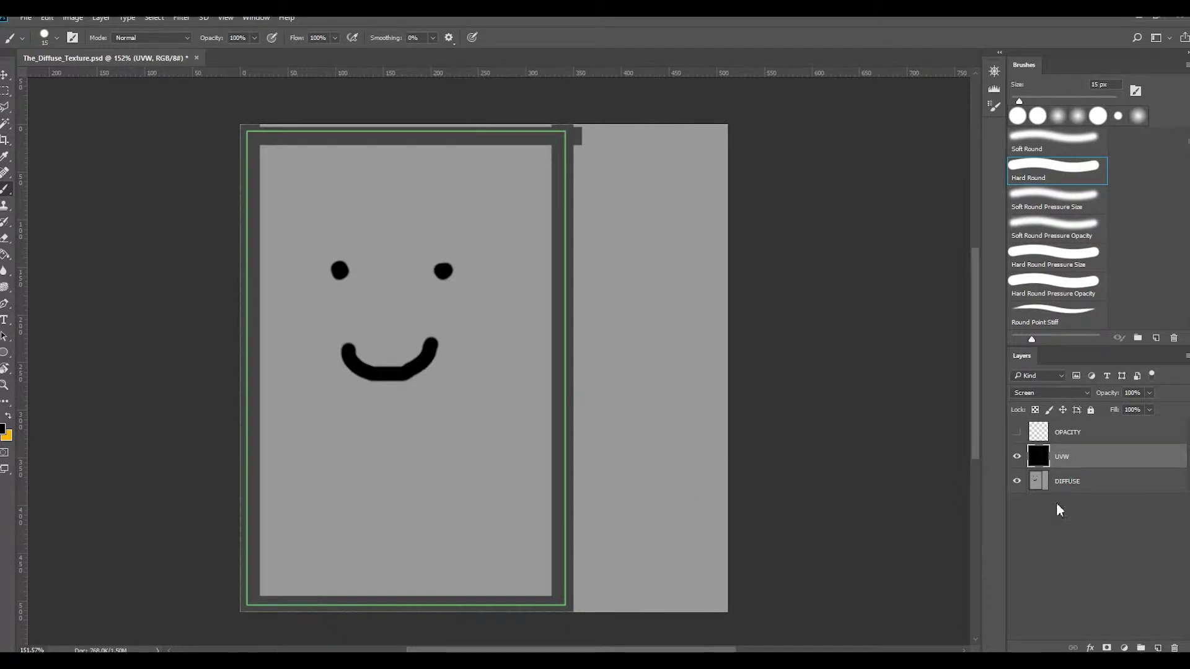
Compare the DIFFUSE and UVW layers by toggling their visibility, and leave only the UVW layer hidden.
{"action": "left_click", "coordinate": [1016, 482]}
{"action": "left_click", "coordinate": [1016, 481]}
{"action": "left_click", "coordinate": [1016, 462]}
{"action": "left_click", "coordinate": [1016, 462]}
{"action": "left_click", "coordinate": [1017, 457]}
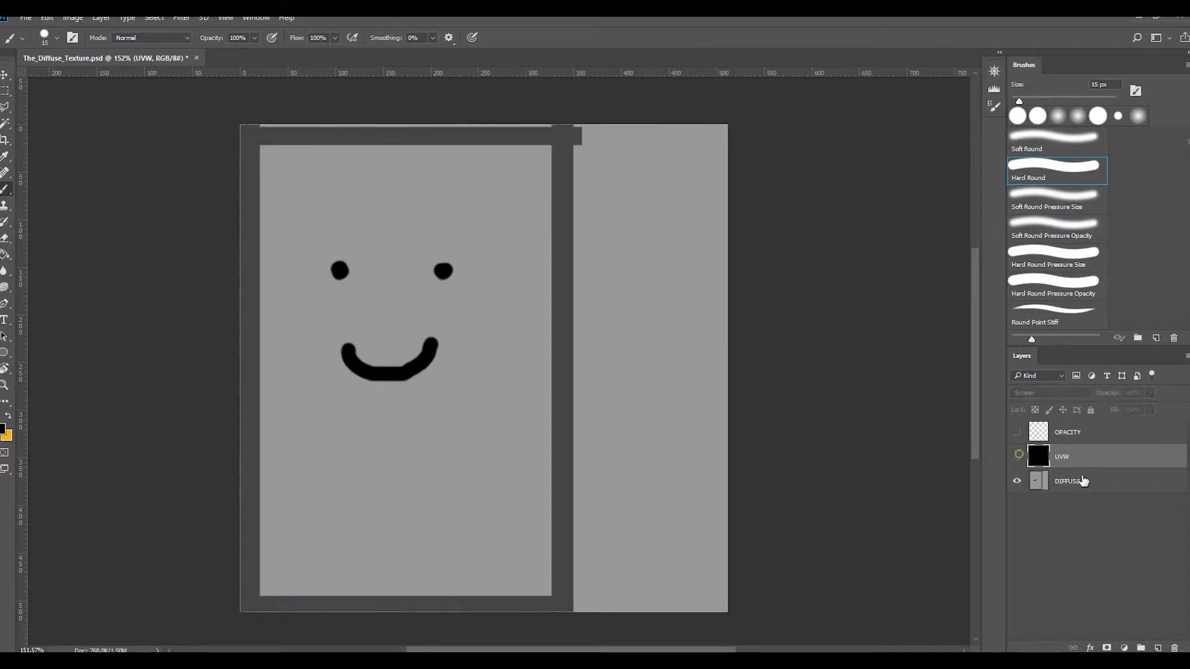
Save the diffuse image as The_Diffuse_Texture.png in the tex folder, using the large file size option.
{"action": "left_click", "coordinate": [25, 18]}
{"action": "left_click", "coordinate": [70, 192]}
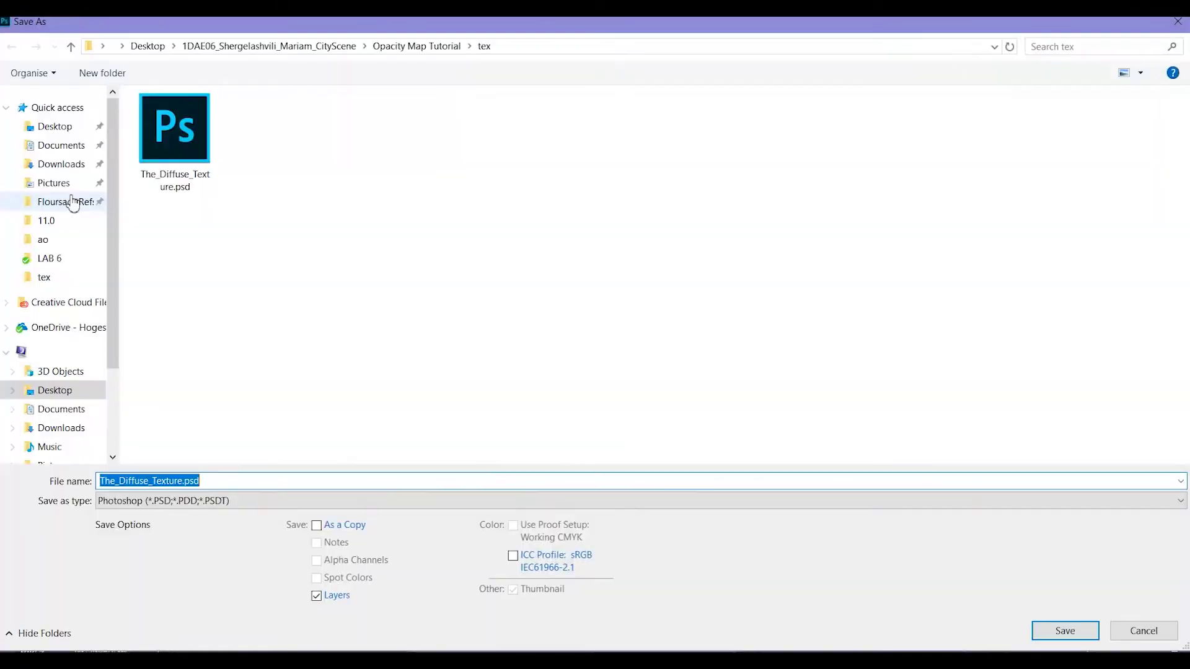
{"action": "left_click", "coordinate": [282, 501]}
{"action": "left_click", "coordinate": [186, 434]}
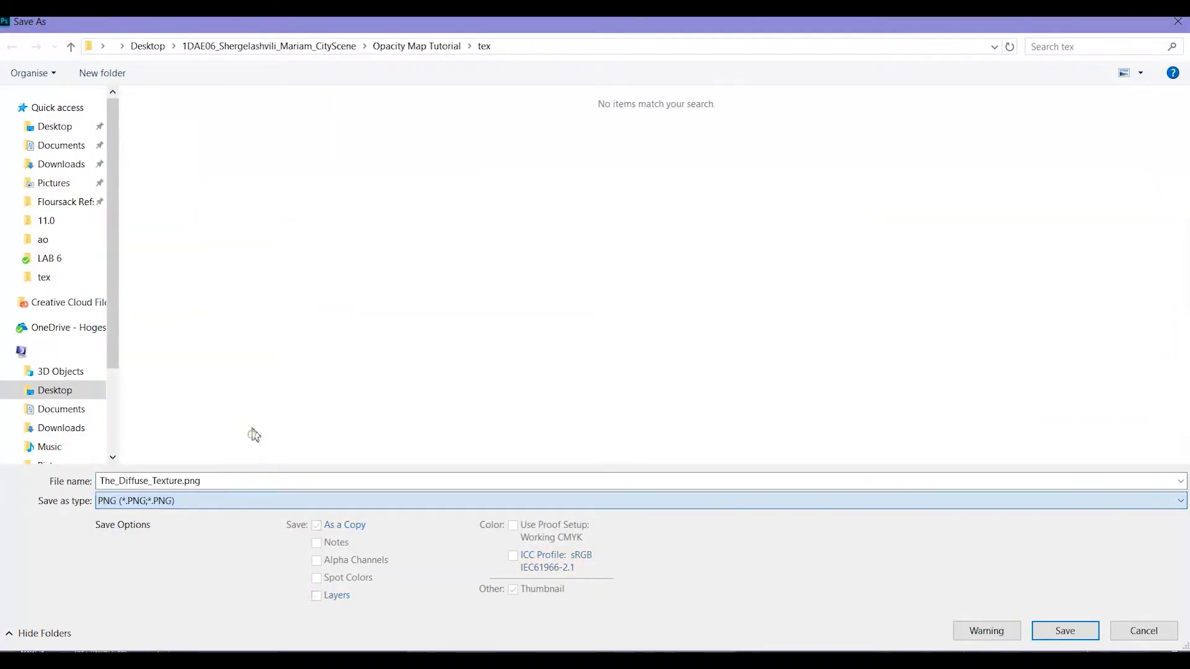
{"action": "left_click", "coordinate": [1064, 631]}
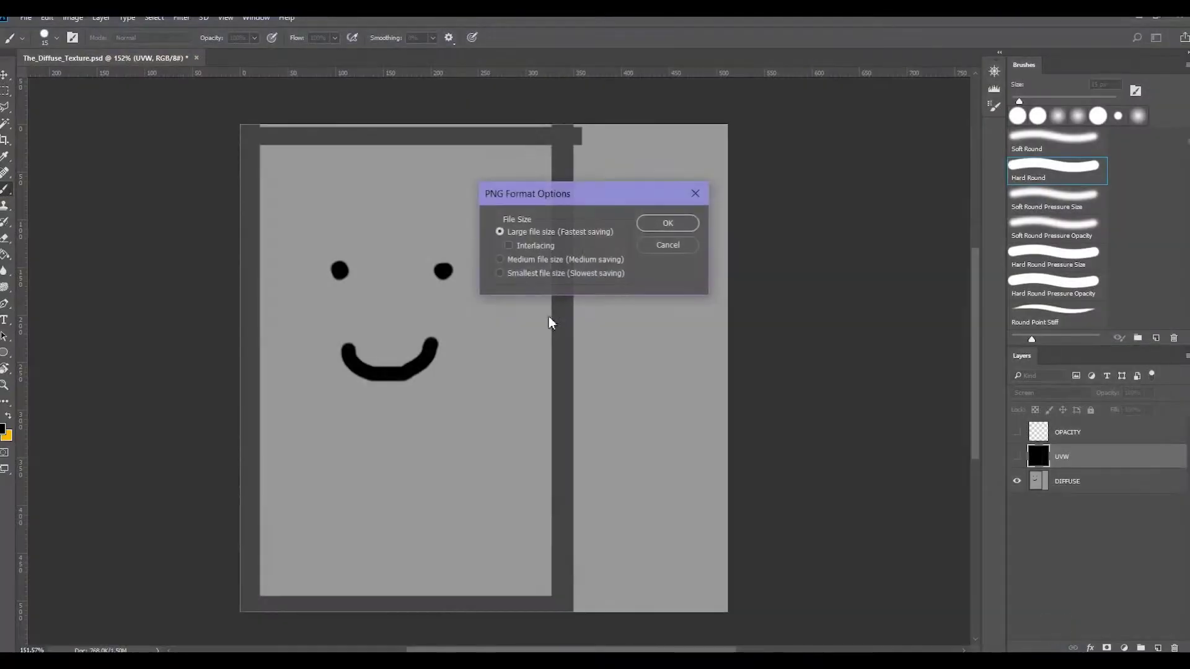
{"action": "left_click", "coordinate": [664, 224]}
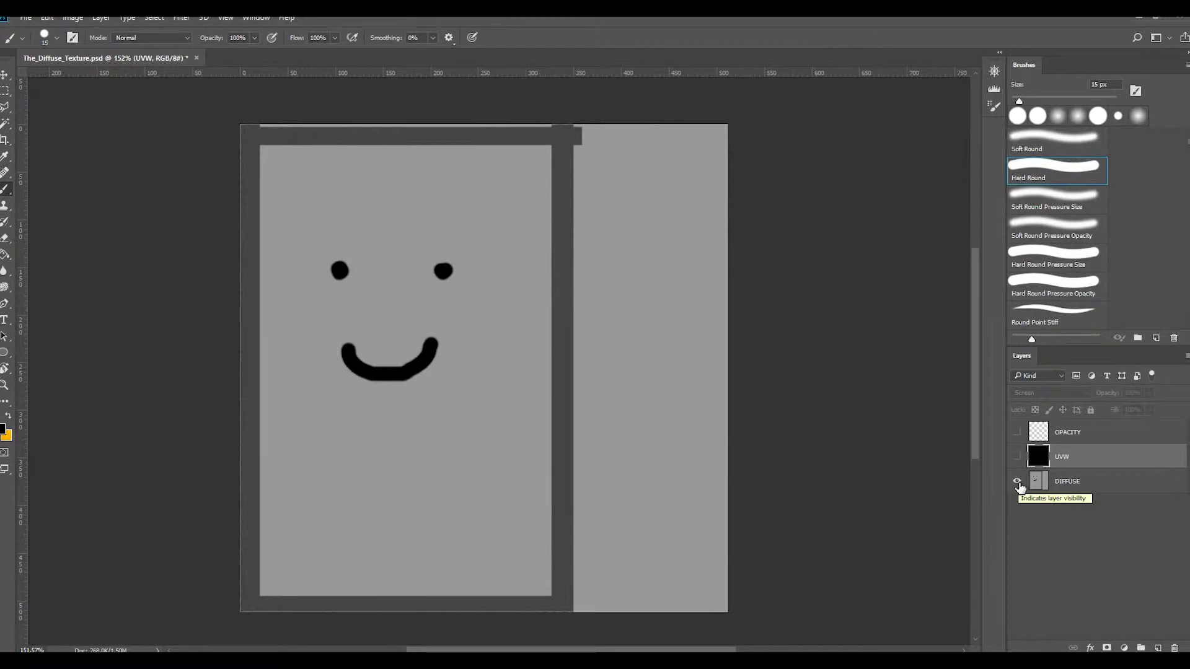
Show the OPACITY layer and fill a rectangle about 350 by 170 px over the lower part of the smiley panel with black.
{"action": "left_click", "coordinate": [1041, 432]}
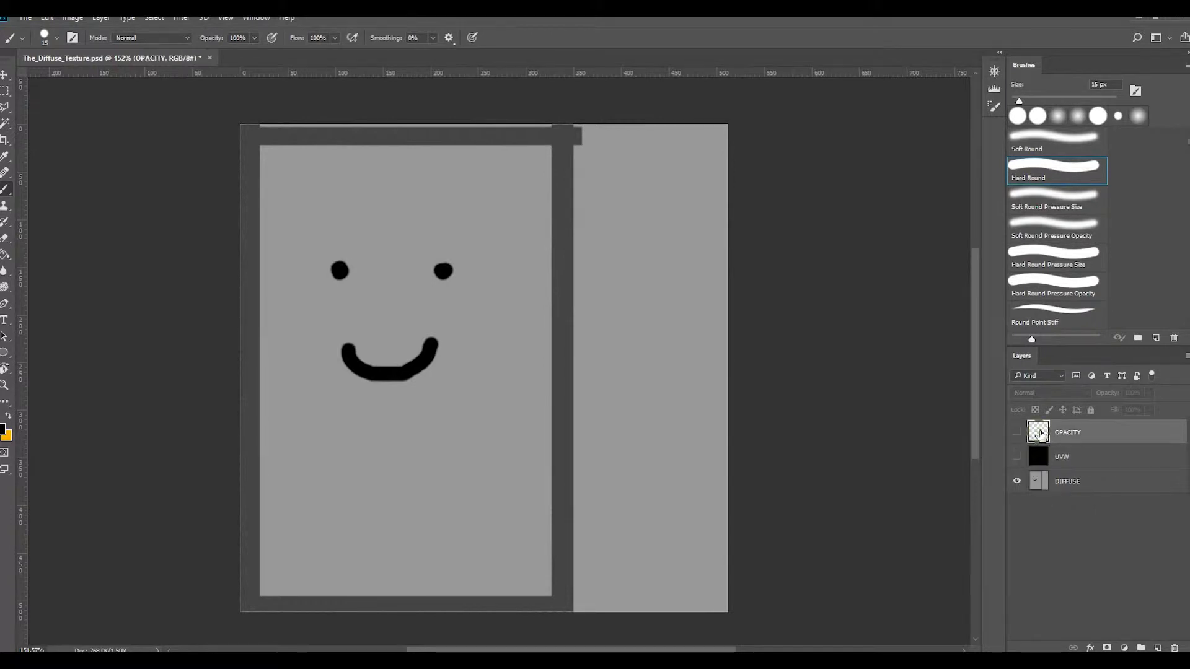
{"action": "left_click", "coordinate": [1017, 432]}
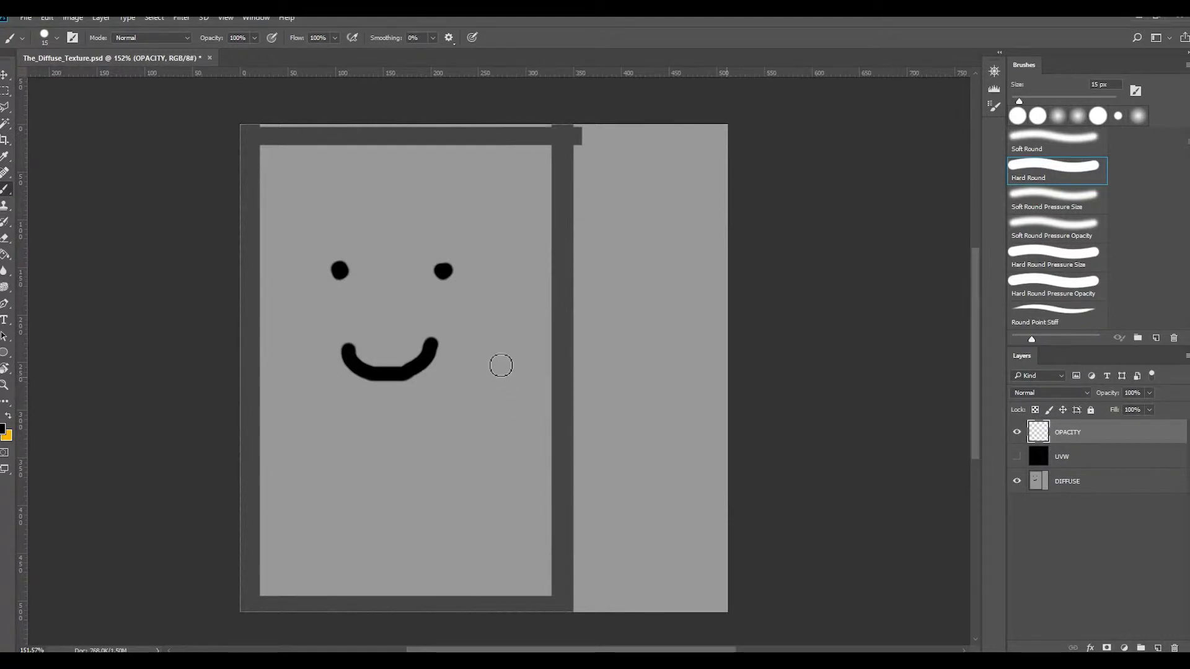
{"action": "key", "text": "m"}
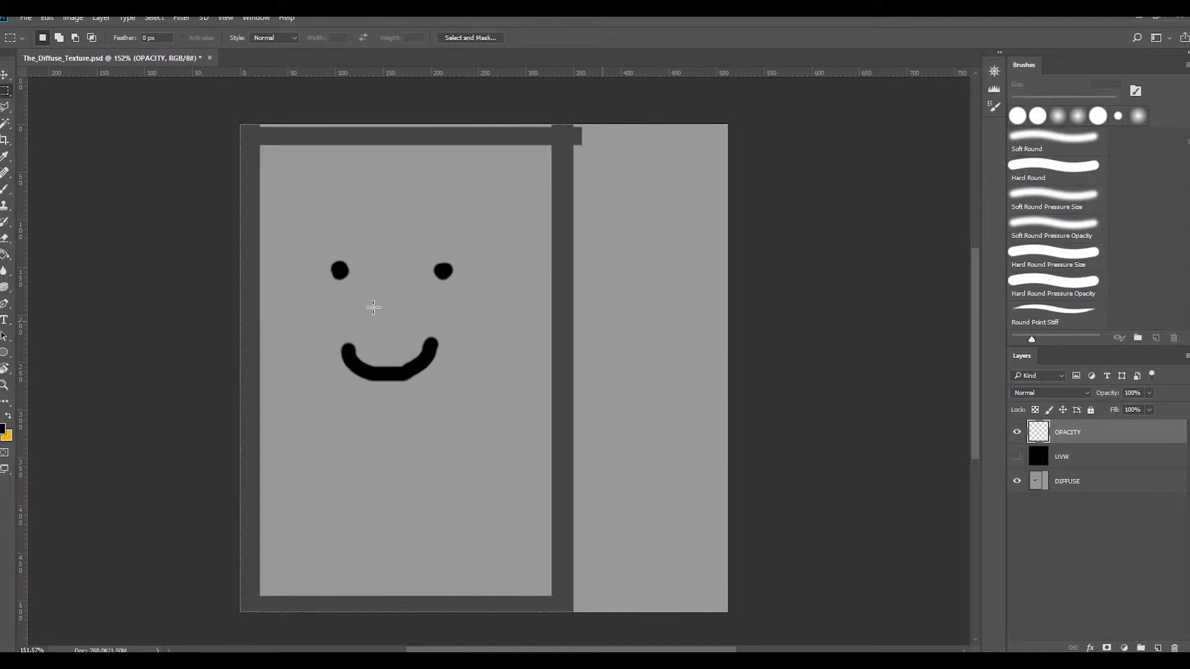
{"action": "left_click_drag", "start_coordinate": [234, 620], "coordinate": [573, 452]}
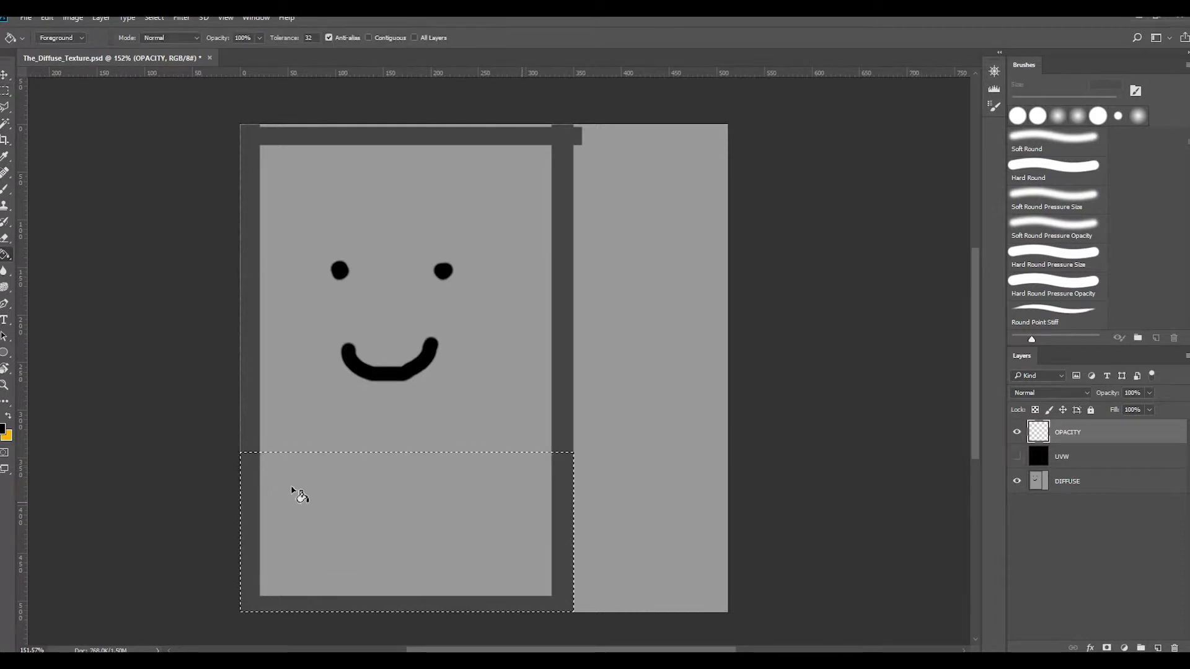
{"action": "key", "text": "alt+BackSpace"}
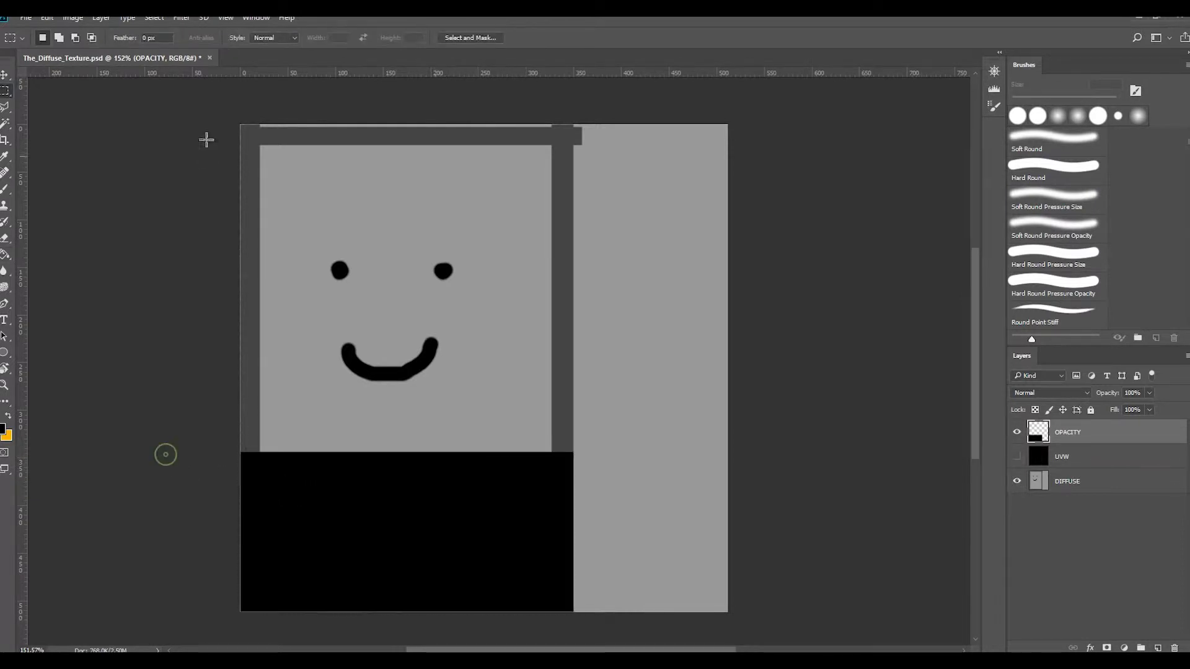
Fill a rectangle about 355 by 112 px over the upper part of the smiley panel with white, ffffff.
{"action": "left_click_drag", "start_coordinate": [224, 125], "coordinate": [579, 232]}
{"action": "left_click", "coordinate": [3, 429]}
{"action": "left_click_drag", "start_coordinate": [644, 379], "coordinate": [428, 276]}
{"action": "type", "text": "ffffff"}
{"action": "left_click", "coordinate": [762, 309]}
{"action": "key", "text": "g"}
{"action": "key", "text": "shift+g"}
{"action": "left_click", "coordinate": [414, 215]}
Select the area between the white and black blocks and fill it with a vertical linear gradient from black down to white.
{"action": "key", "text": "m"}
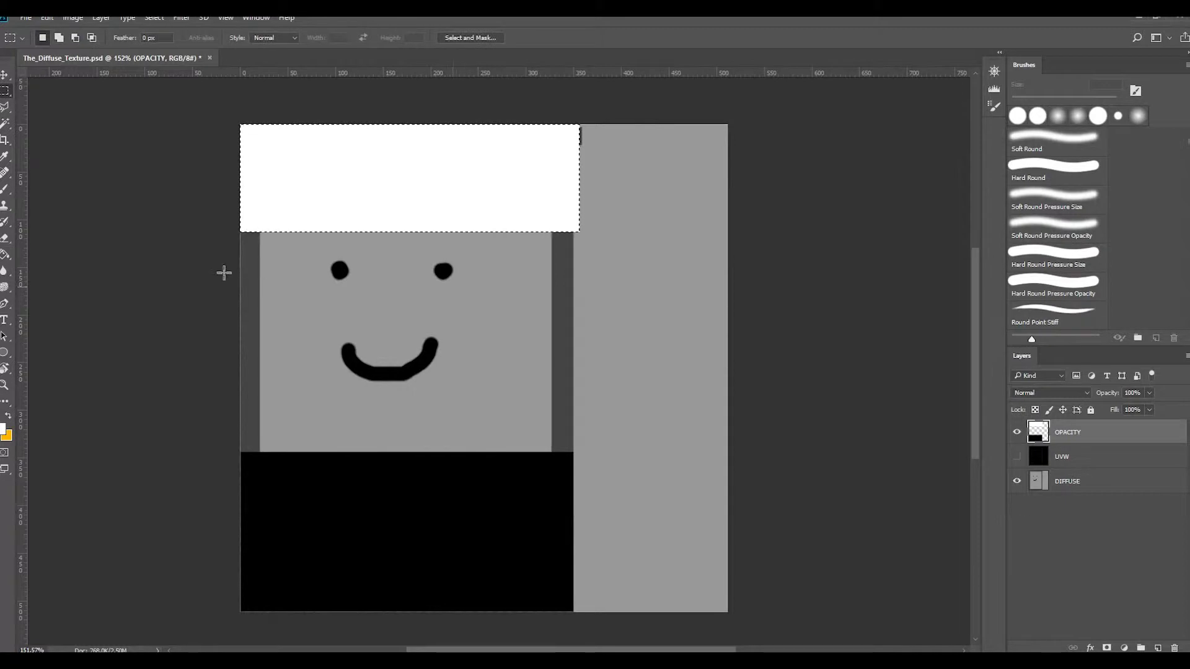
{"action": "left_click_drag", "start_coordinate": [236, 231], "coordinate": [572, 461]}
{"action": "left_click", "coordinate": [1, 417]}
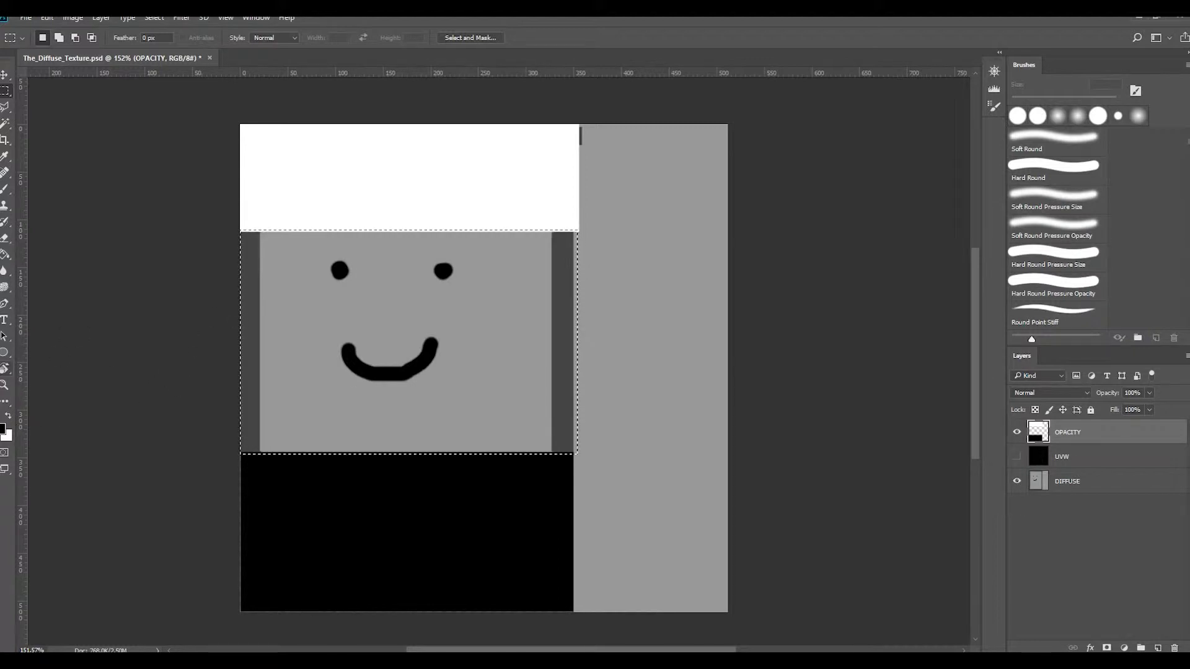
{"action": "right_click", "coordinate": [5, 254]}
{"action": "left_click", "coordinate": [62, 254]}
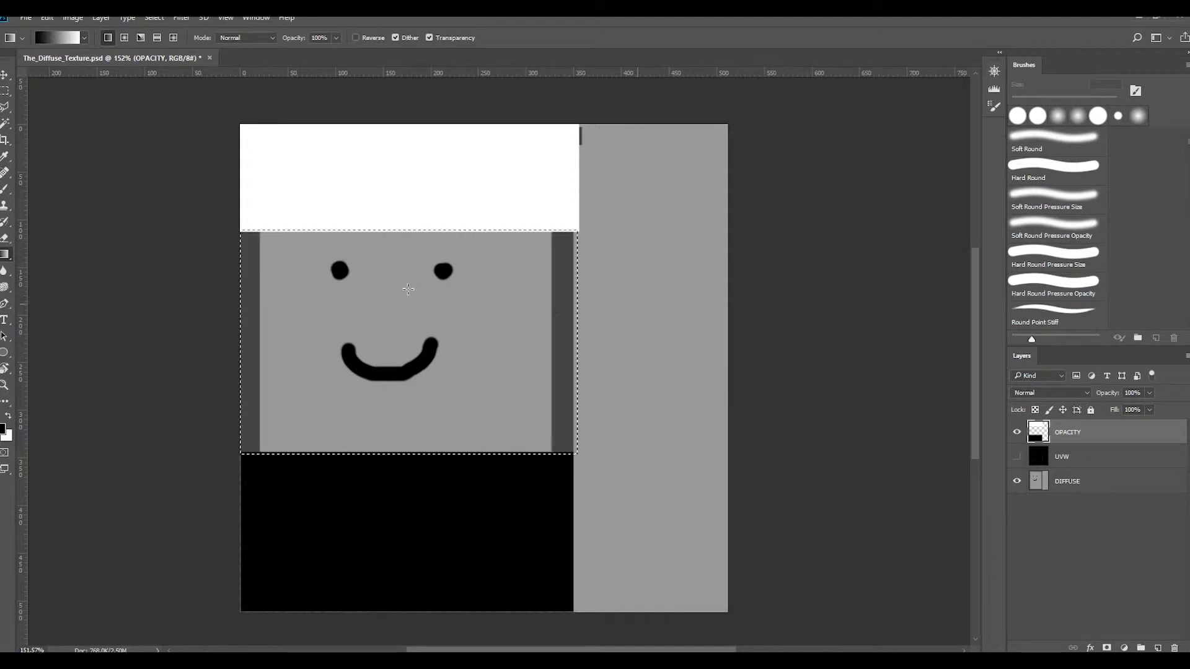
{"action": "left_click_drag", "start_coordinate": [424, 266], "coordinate": [427, 415]}
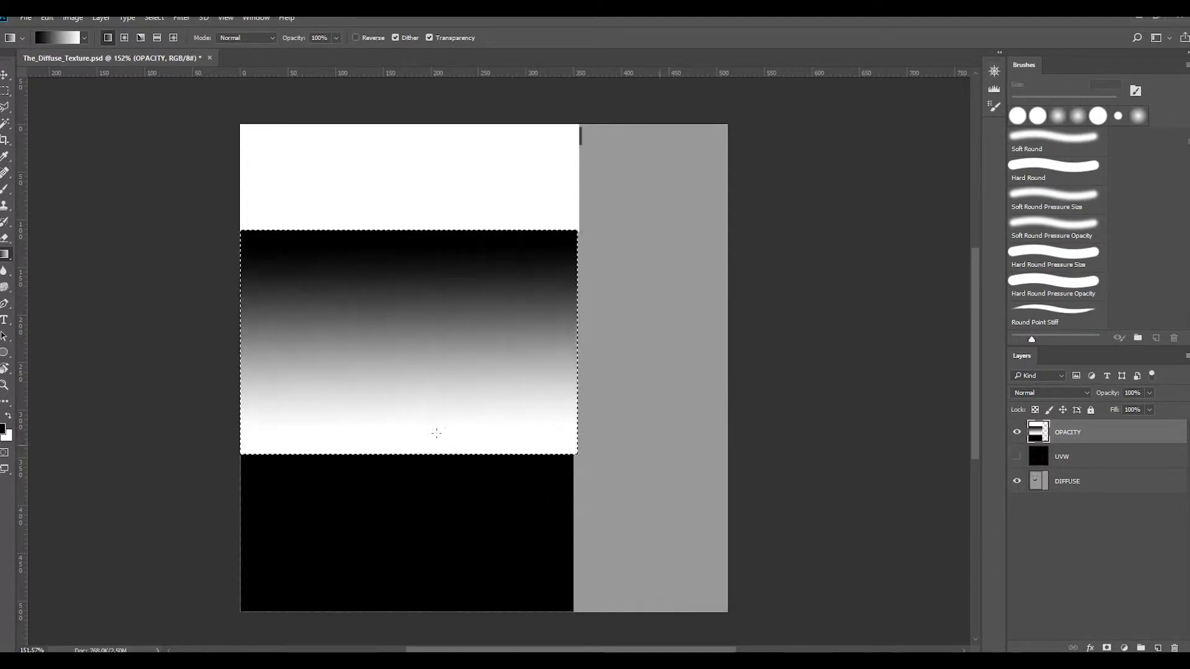
Fill a horizontal band about 54 px tall across the middle of the gradient with grey 898989, and clear the selection.
{"action": "key", "text": "m"}
{"action": "left_click", "coordinate": [213, 306]}
{"action": "left_click_drag", "start_coordinate": [241, 331], "coordinate": [583, 382]}
{"action": "left_click", "coordinate": [3, 430]}
{"action": "left_click", "coordinate": [496, 385]}
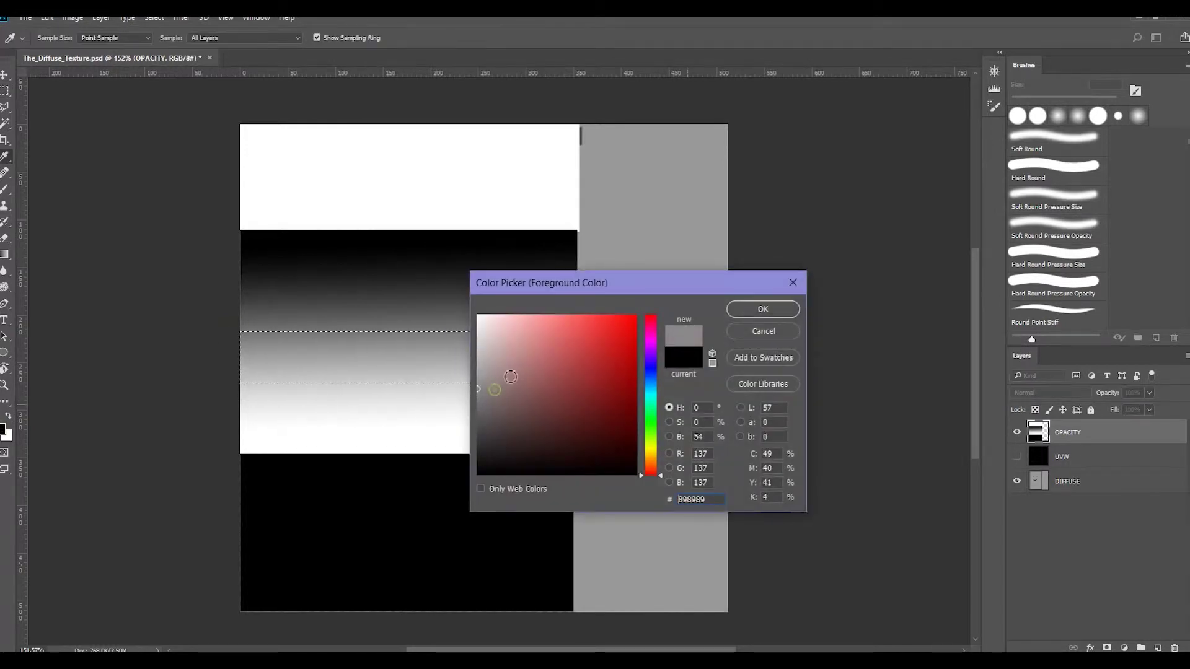
{"action": "left_click", "coordinate": [762, 308]}
{"action": "key", "text": "g"}
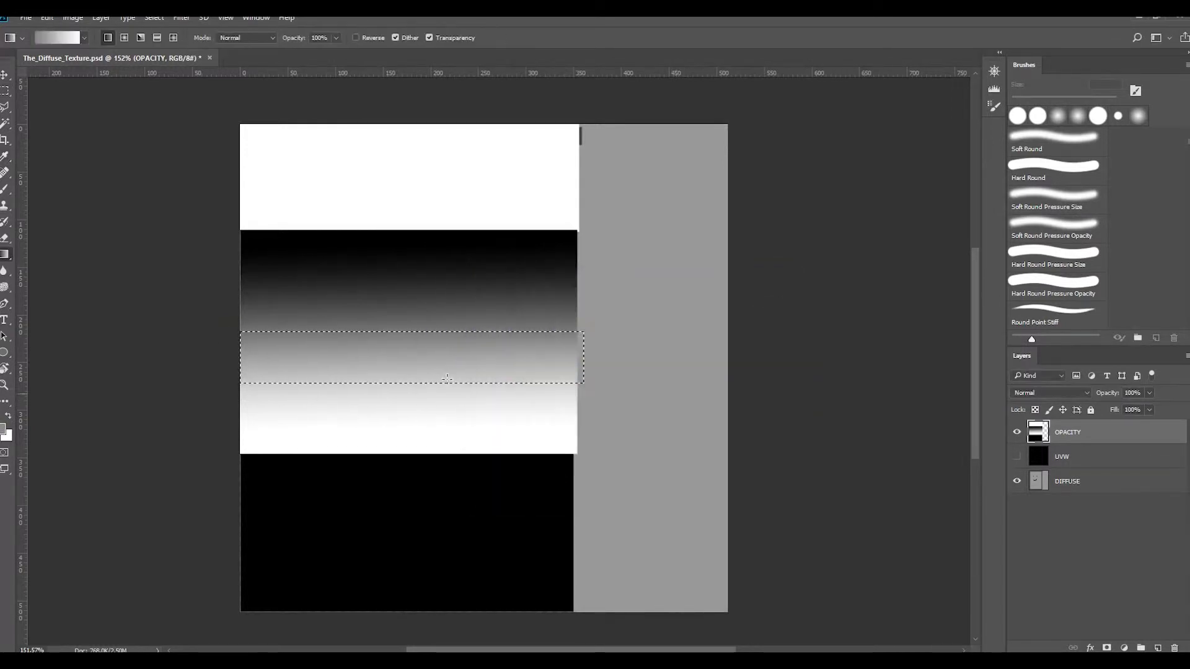
{"action": "right_click", "coordinate": [5, 254]}
{"action": "left_click", "coordinate": [65, 267]}
{"action": "left_click", "coordinate": [335, 357]}
{"action": "key", "text": "m"}
{"action": "key", "text": "ctrl+d"}
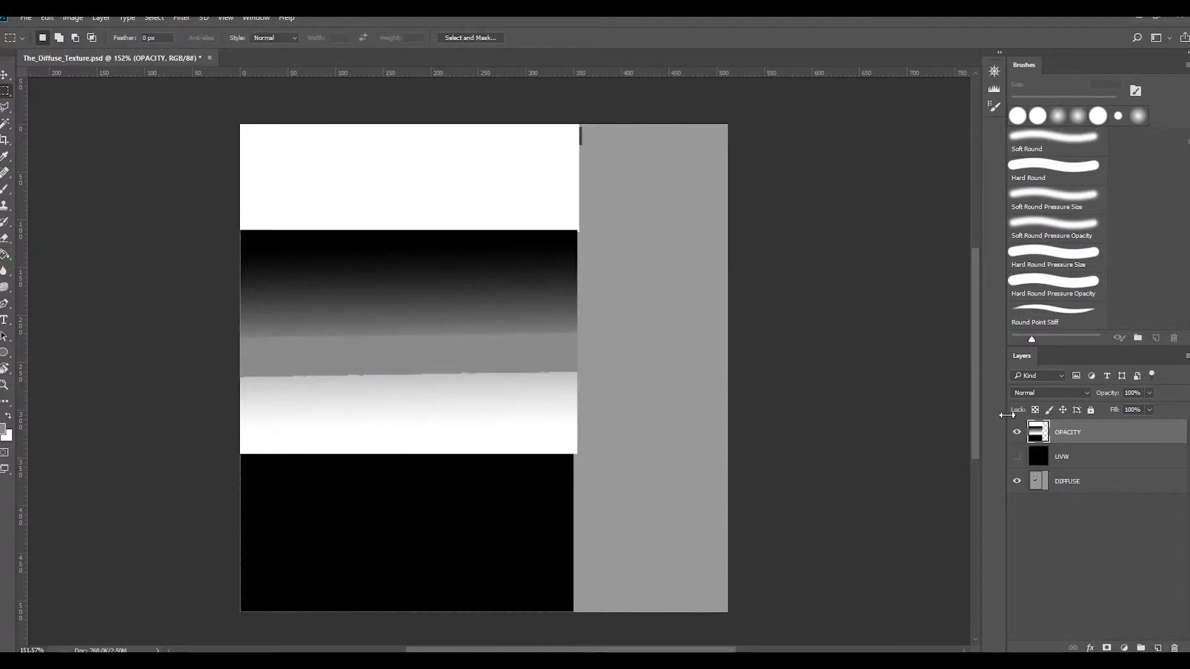
Fill the remaining vertical strip beside the panel with white on the OPACITY layer, and clear the selection.
{"action": "left_click_drag", "start_coordinate": [751, 636], "coordinate": [578, 109]}
{"action": "left_click", "coordinate": [9, 417]}
{"action": "key", "text": "g"}
{"action": "left_click", "coordinate": [636, 463]}
{"action": "key", "text": "m"}
{"action": "key", "text": "ctrl+d"}
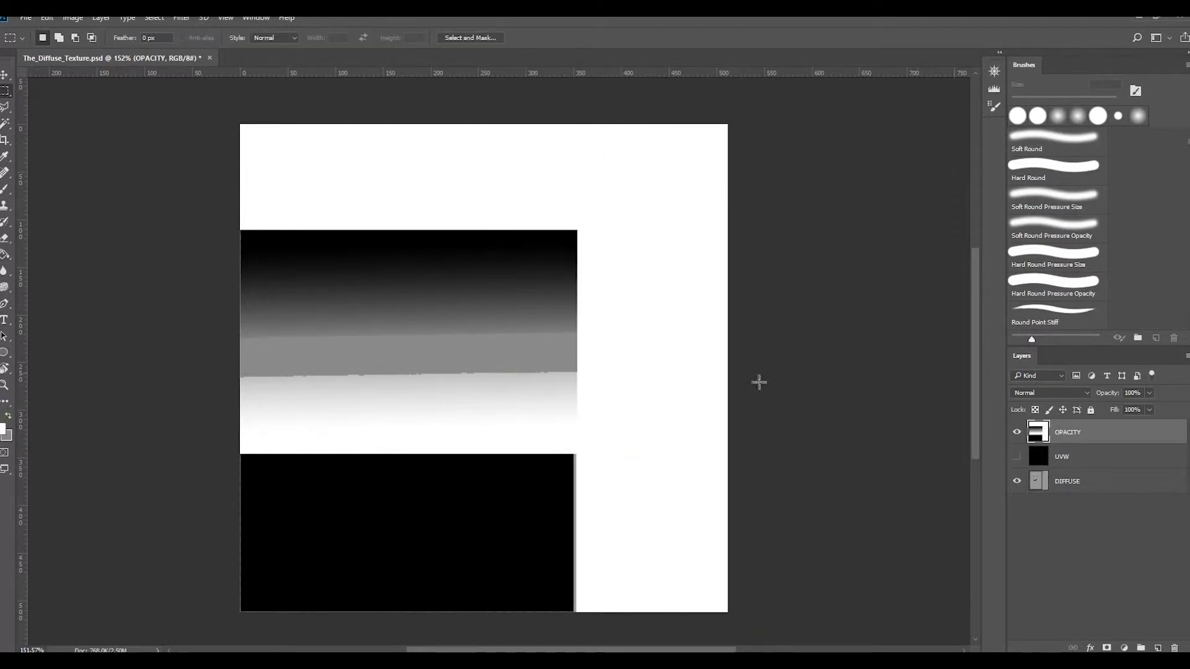
Place the hidden UVW layer above OPACITY and save the image as The_Opacity_Map_Texture.png in PNG format with large file size.
{"action": "left_click_drag", "start_coordinate": [1039, 459], "coordinate": [1040, 433]}
{"action": "left_click", "coordinate": [1016, 432]}
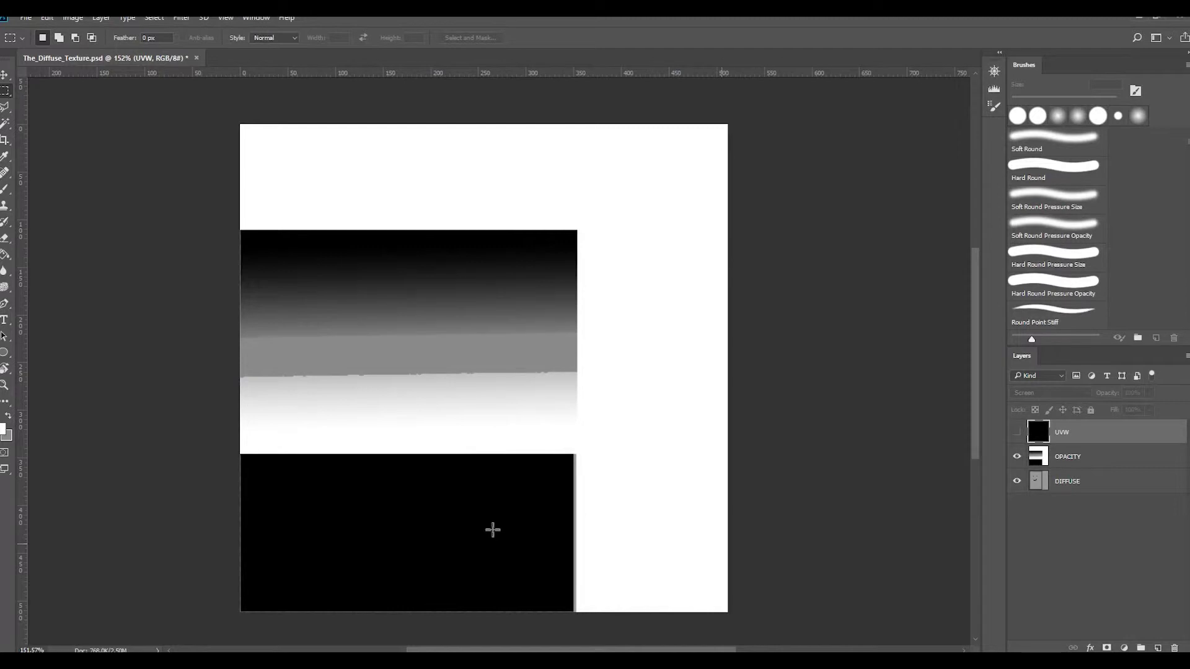
{"action": "left_click", "coordinate": [25, 17]}
{"action": "left_click", "coordinate": [87, 192]}
{"action": "left_click", "coordinate": [234, 500]}
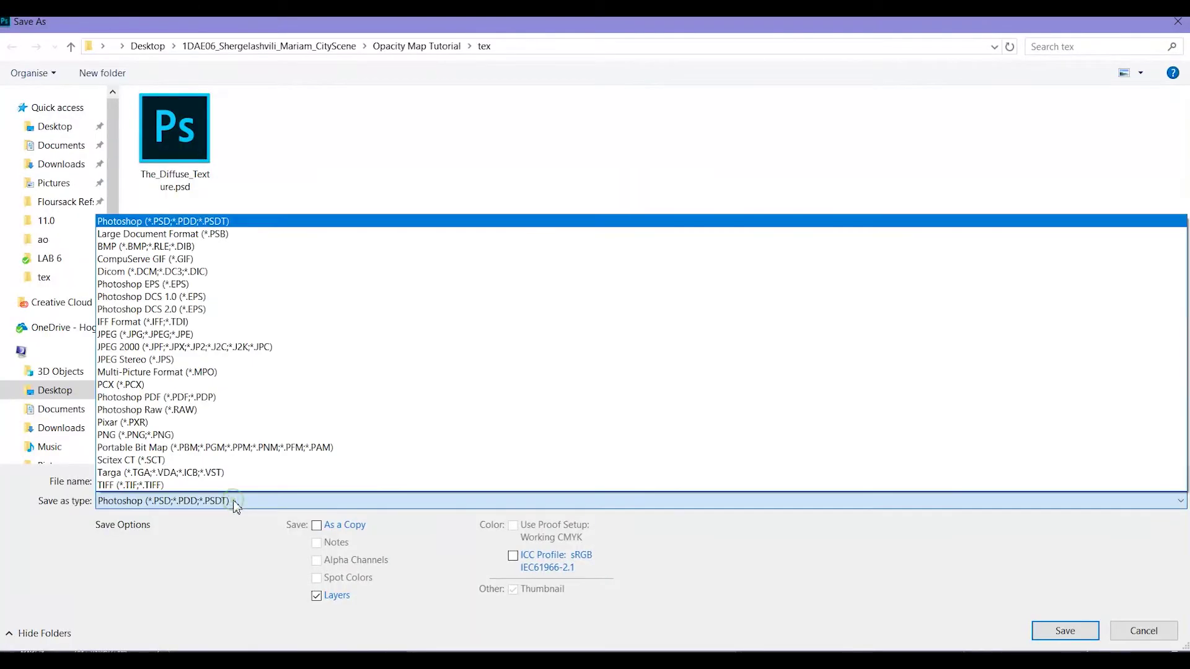
{"action": "left_click", "coordinate": [227, 435]}
{"action": "left_click", "coordinate": [197, 481]}
{"action": "double_click", "coordinate": [146, 481]}
{"action": "left_click_drag", "start_coordinate": [149, 481], "coordinate": [116, 483]}
{"action": "type", "text": "Opacity_Map_Texture.png"}
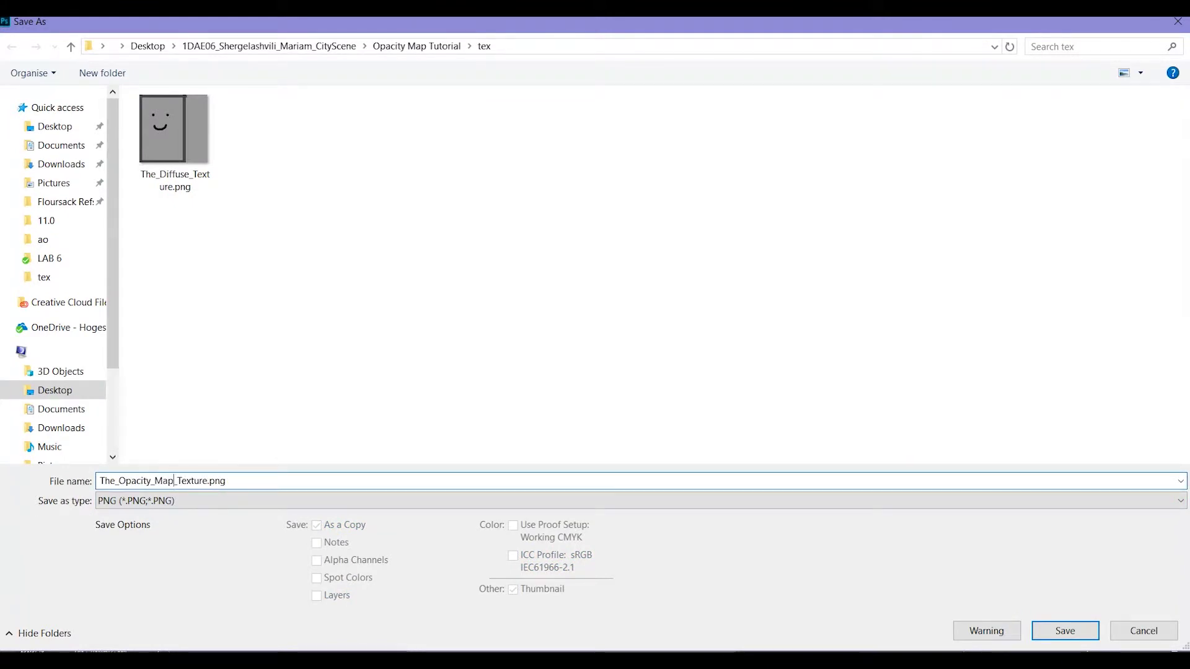
{"action": "key", "text": "Return"}
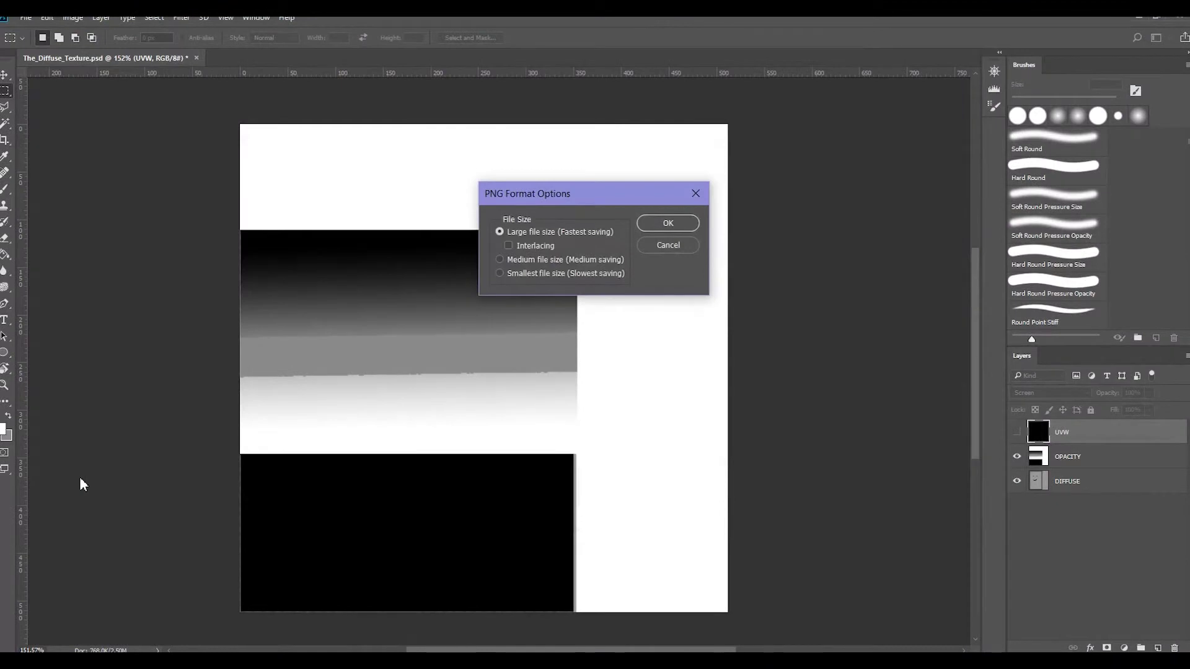
{"action": "key", "text": "Return"}
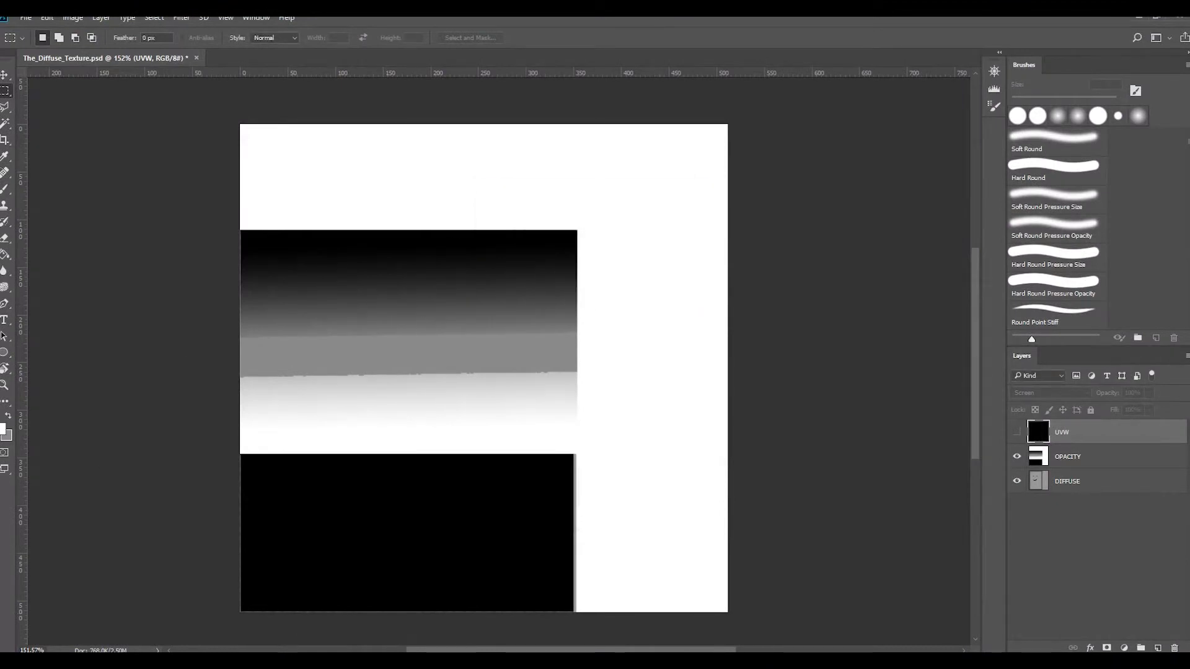
Switch to 3ds Max and open the Slate Material Editor beside the selected plane.
{"action": "key", "text": "alt+Tab"}
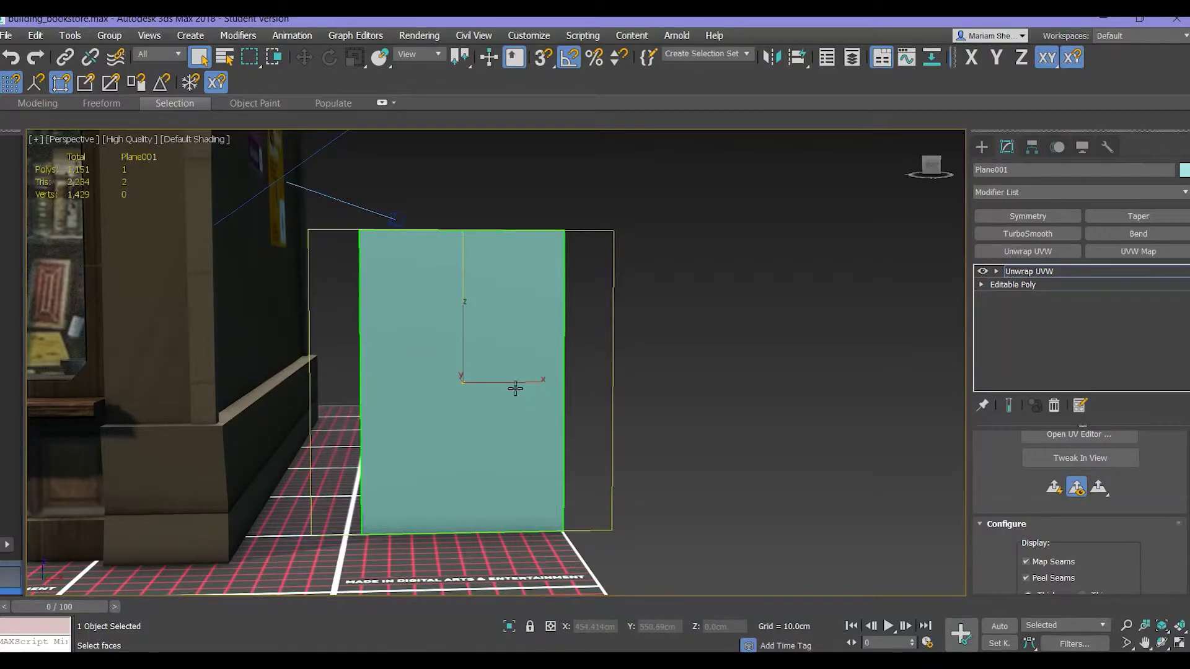
{"action": "key", "text": "m"}
{"action": "left_click_drag", "start_coordinate": [578, 147], "coordinate": [687, 161]}
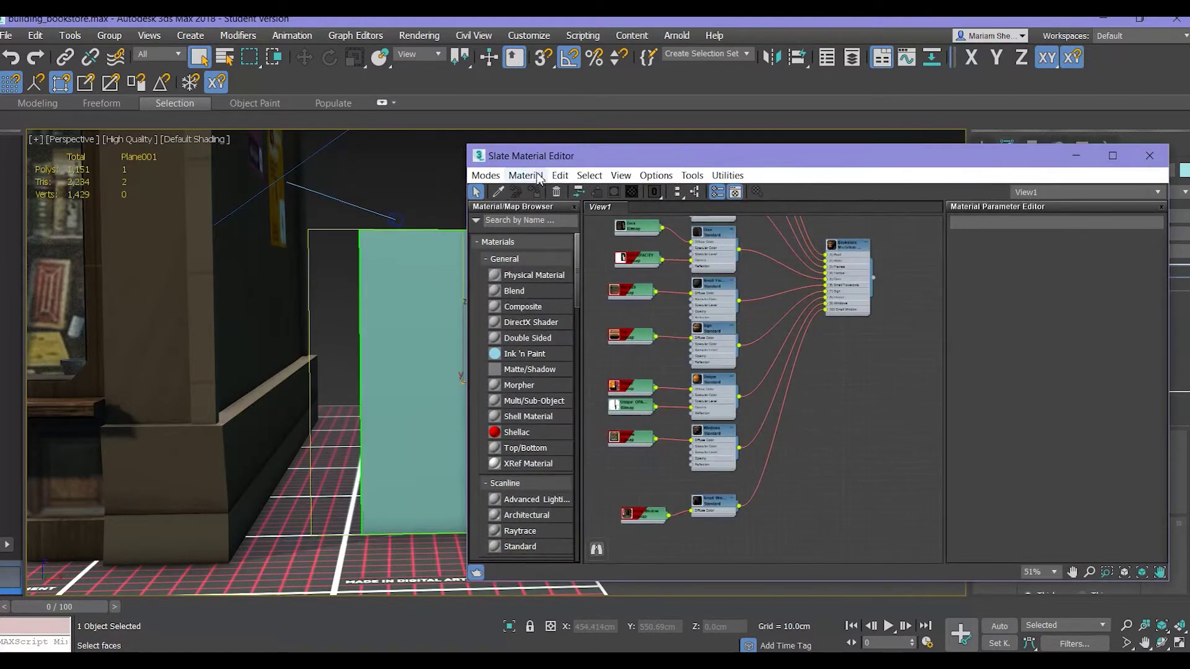
{"action": "scroll", "coordinate": [788, 339], "scroll_direction": "down", "scroll_amount": 2}
{"action": "left_click_drag", "start_coordinate": [527, 156], "coordinate": [688, 145]}
Change the material editor to compact mode and return it to Slate mode.
{"action": "left_click", "coordinate": [646, 164]}
{"action": "left_click", "coordinate": [614, 181]}
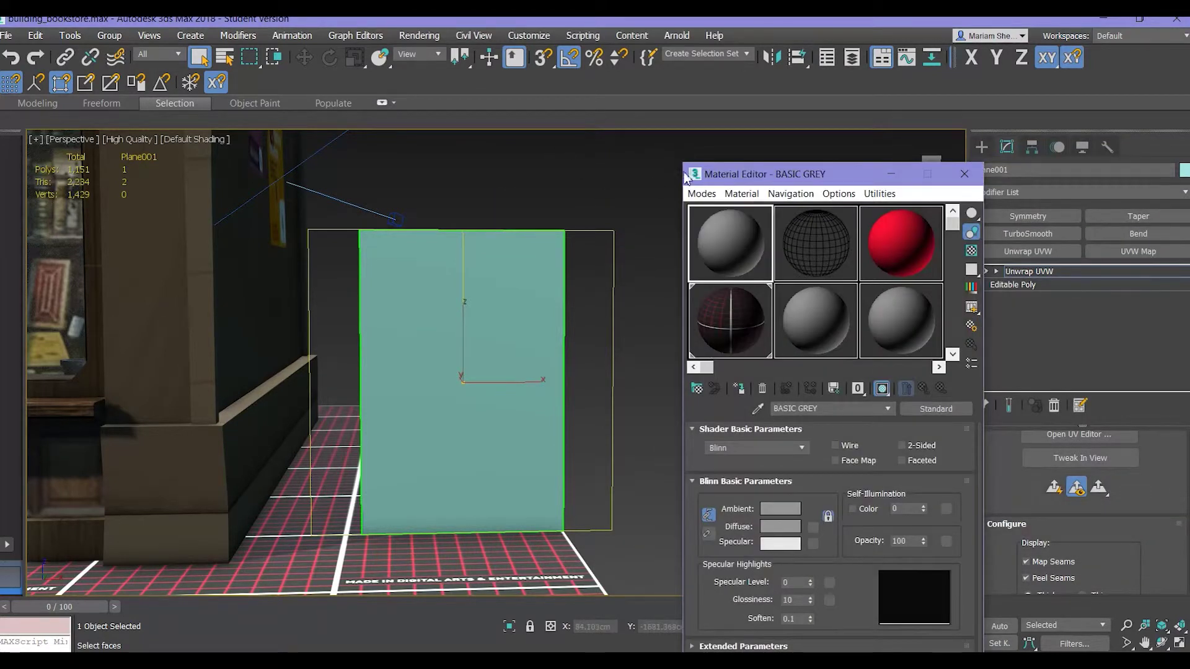
{"action": "left_click", "coordinate": [701, 194]}
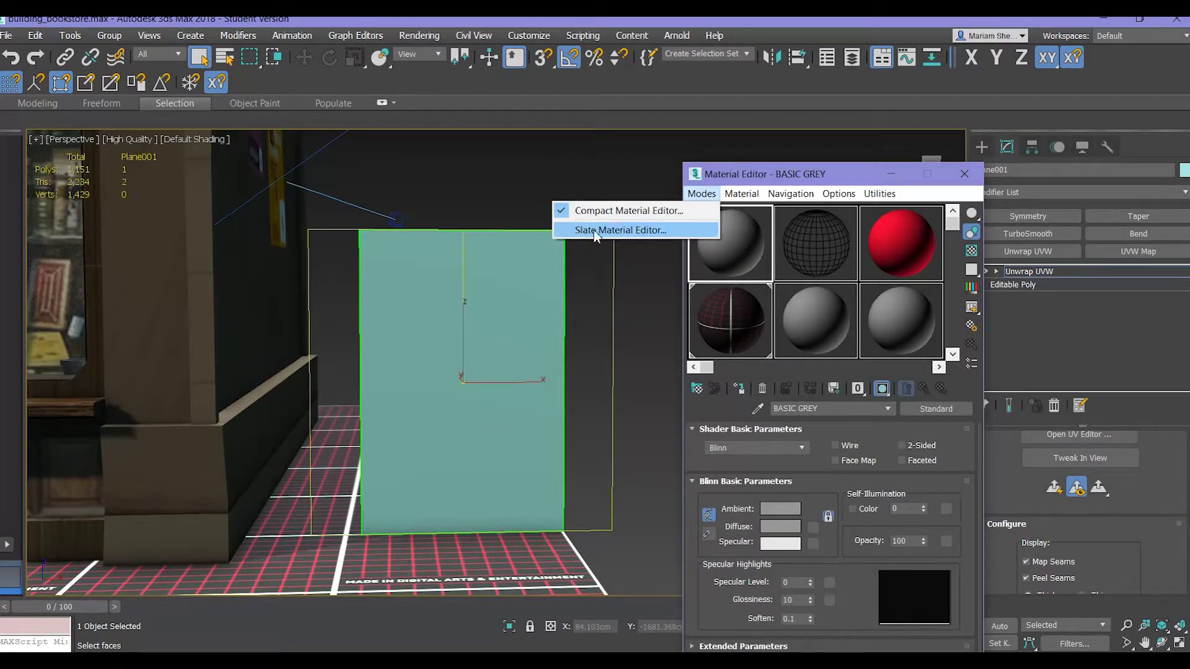
{"action": "left_click", "coordinate": [620, 230]}
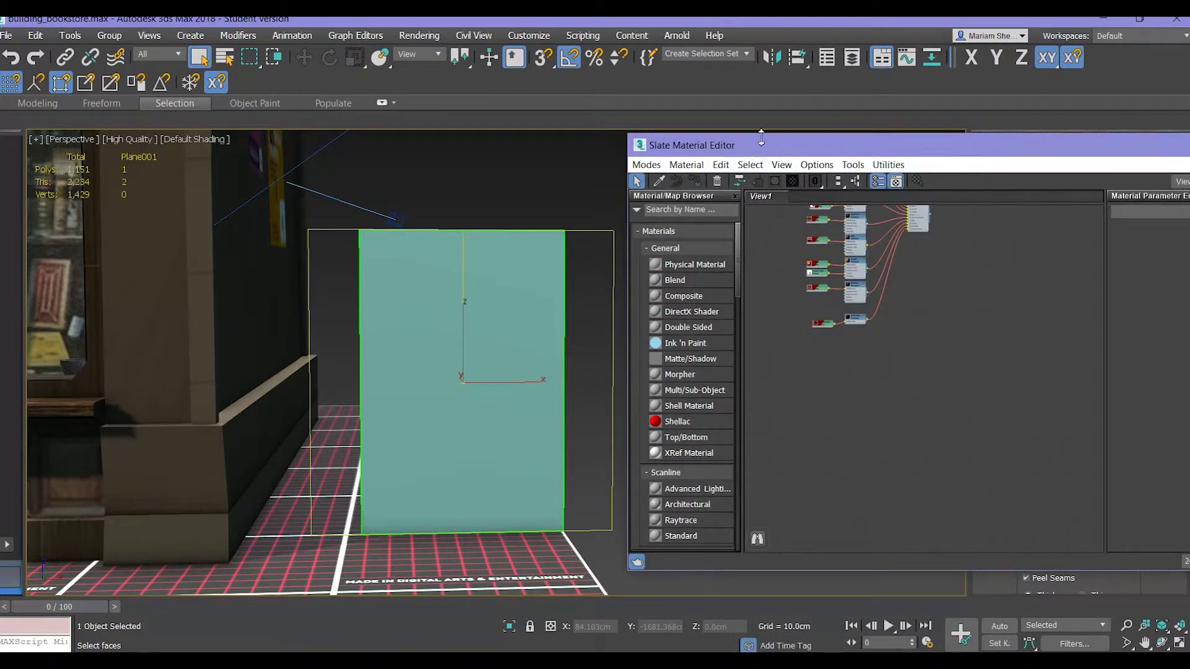
Add a Standard material node to an empty area of the Slate Material Editor's node view.
{"action": "left_click_drag", "start_coordinate": [762, 149], "coordinate": [743, 126]}
{"action": "scroll", "coordinate": [879, 309], "scroll_direction": "down", "scroll_amount": 1}
{"action": "middle_click_drag", "start_coordinate": [881, 322], "coordinate": [879, 253]}
{"action": "middle_click_drag", "start_coordinate": [884, 300], "coordinate": [895, 242]}
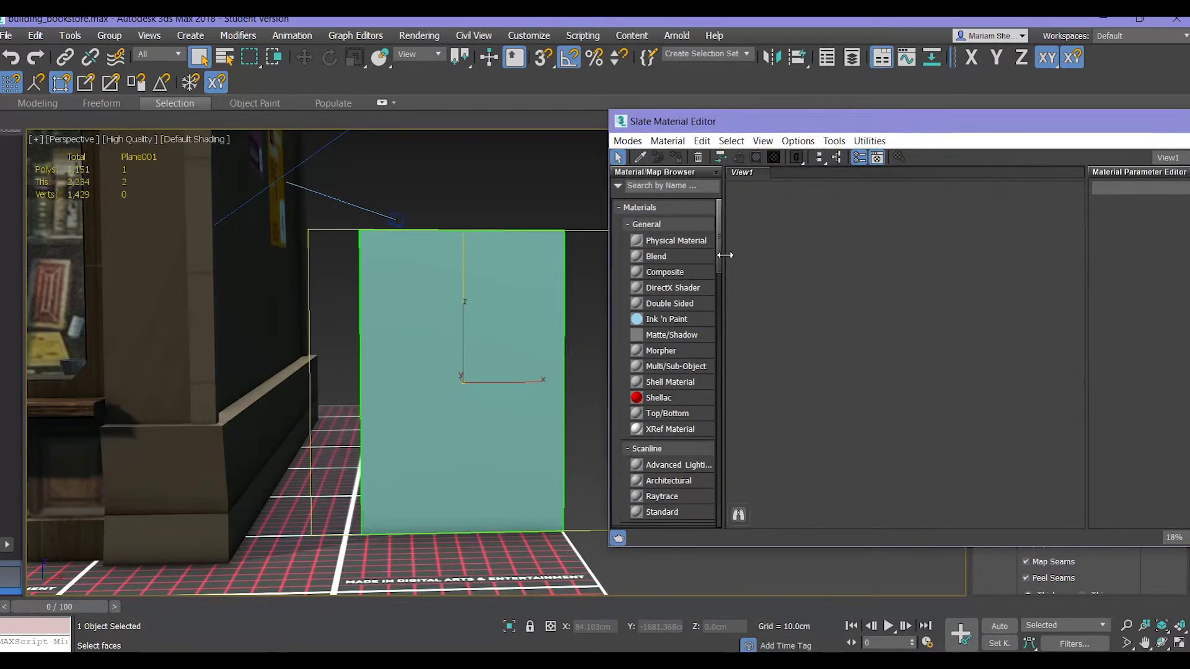
{"action": "left_click_drag", "start_coordinate": [719, 249], "coordinate": [720, 281]}
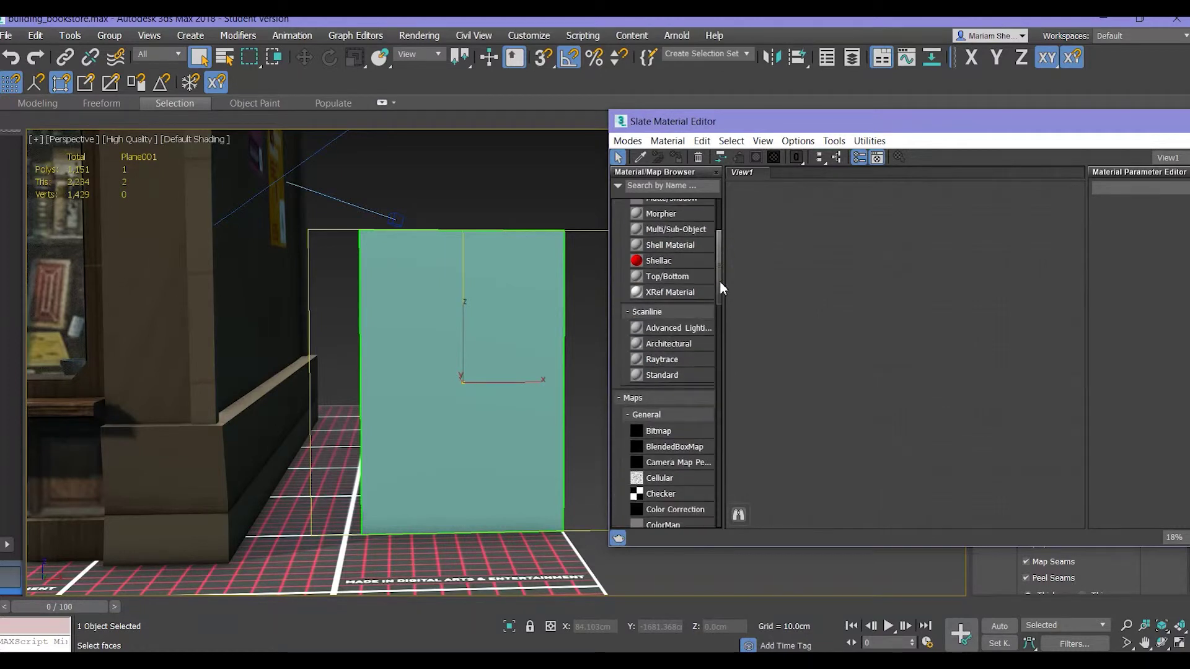
{"action": "left_click", "coordinate": [652, 375]}
{"action": "left_click_drag", "start_coordinate": [652, 377], "coordinate": [891, 351]}
{"action": "scroll", "coordinate": [902, 347], "scroll_direction": "up", "scroll_amount": 6}
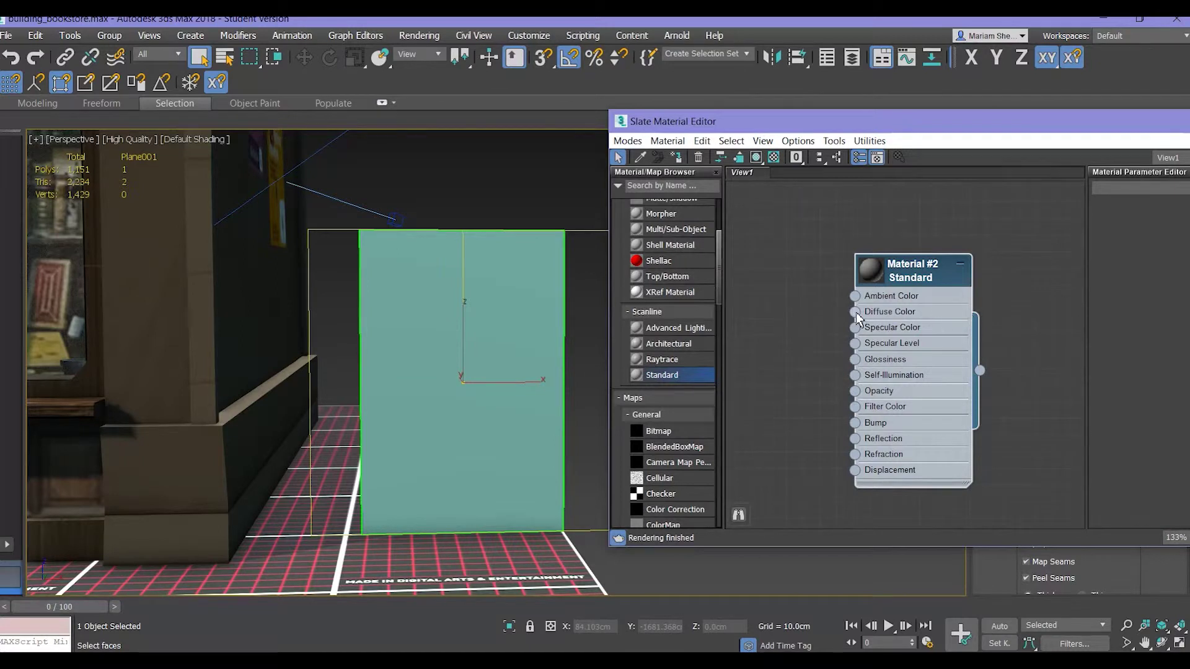
Assign The_Diffuse_Texture.png from the Opacity Map Tutorial's tex folder as a Bitmap map for the material's Diffuse Color.
{"action": "left_click", "coordinate": [855, 313]}
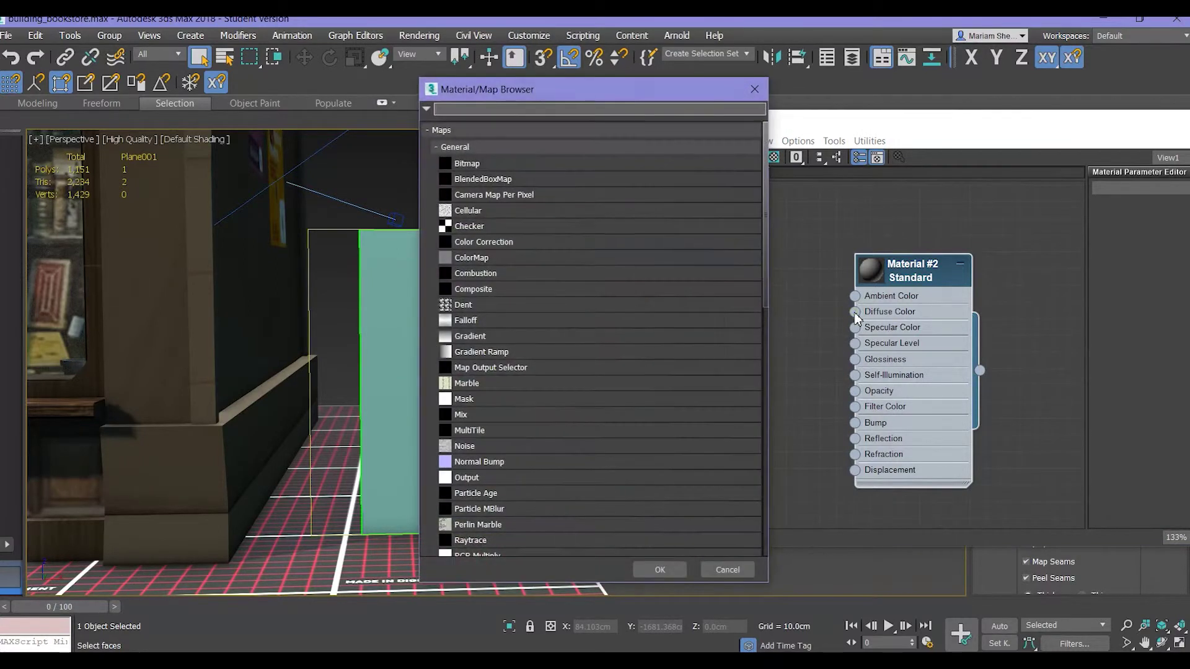
{"action": "double_click", "coordinate": [478, 165]}
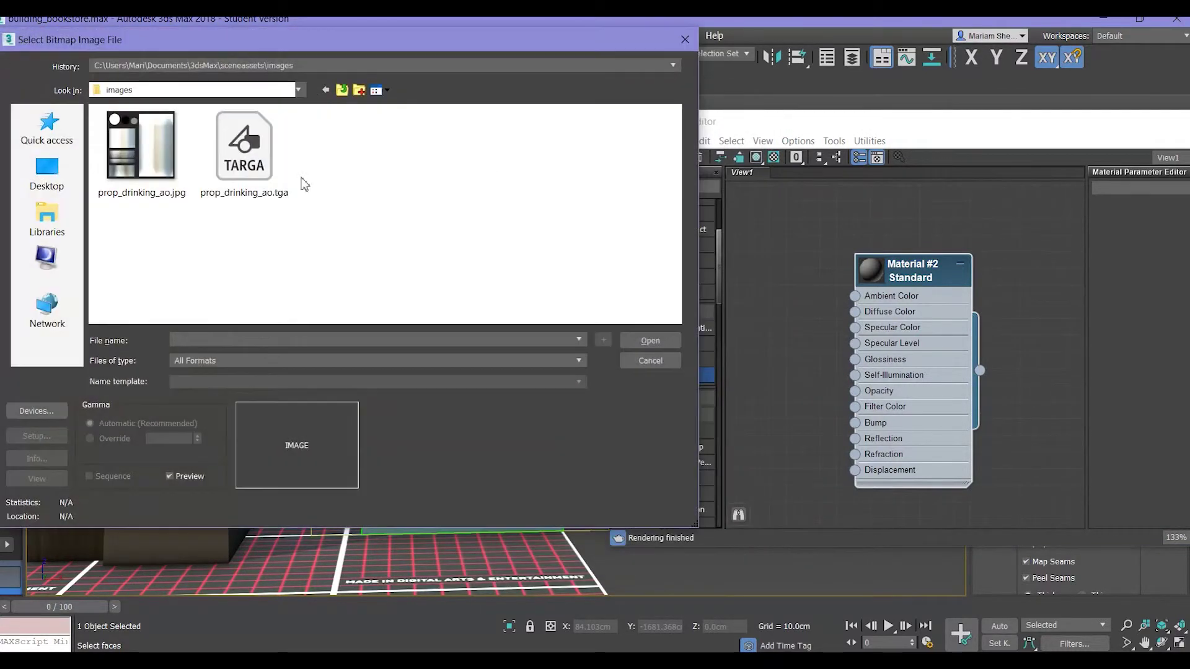
{"action": "left_click", "coordinate": [46, 173]}
{"action": "scroll", "coordinate": [441, 220], "scroll_direction": "down", "scroll_amount": 3}
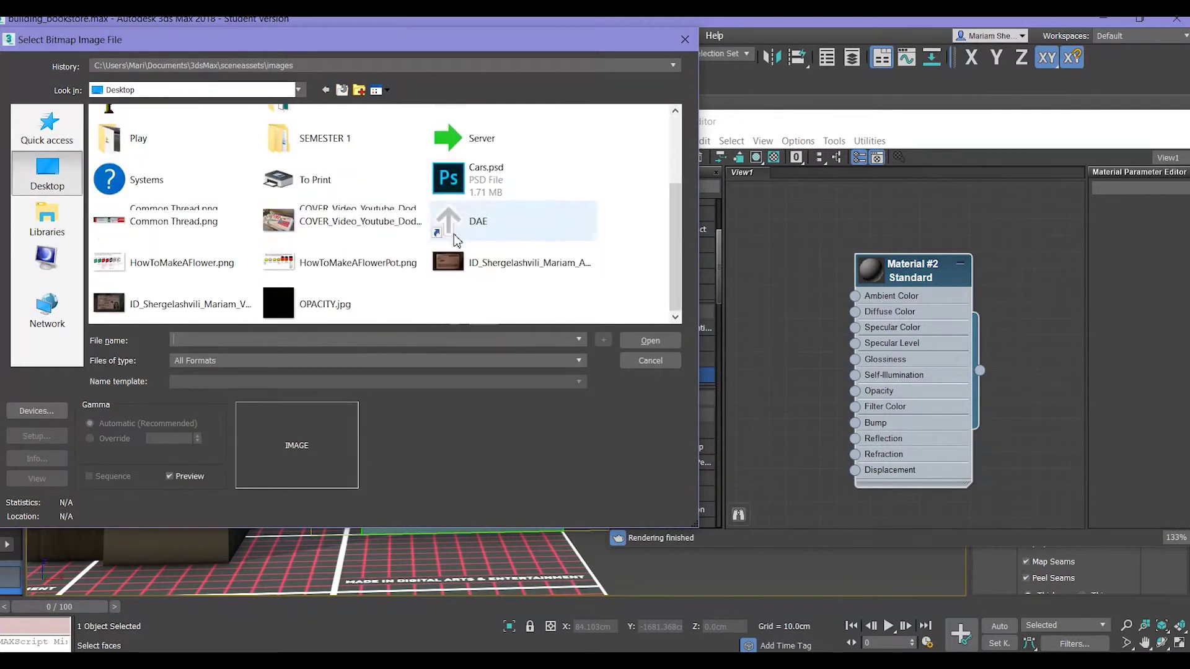
{"action": "scroll", "coordinate": [178, 239], "scroll_direction": "up", "scroll_amount": 3}
{"action": "double_click", "coordinate": [161, 211]}
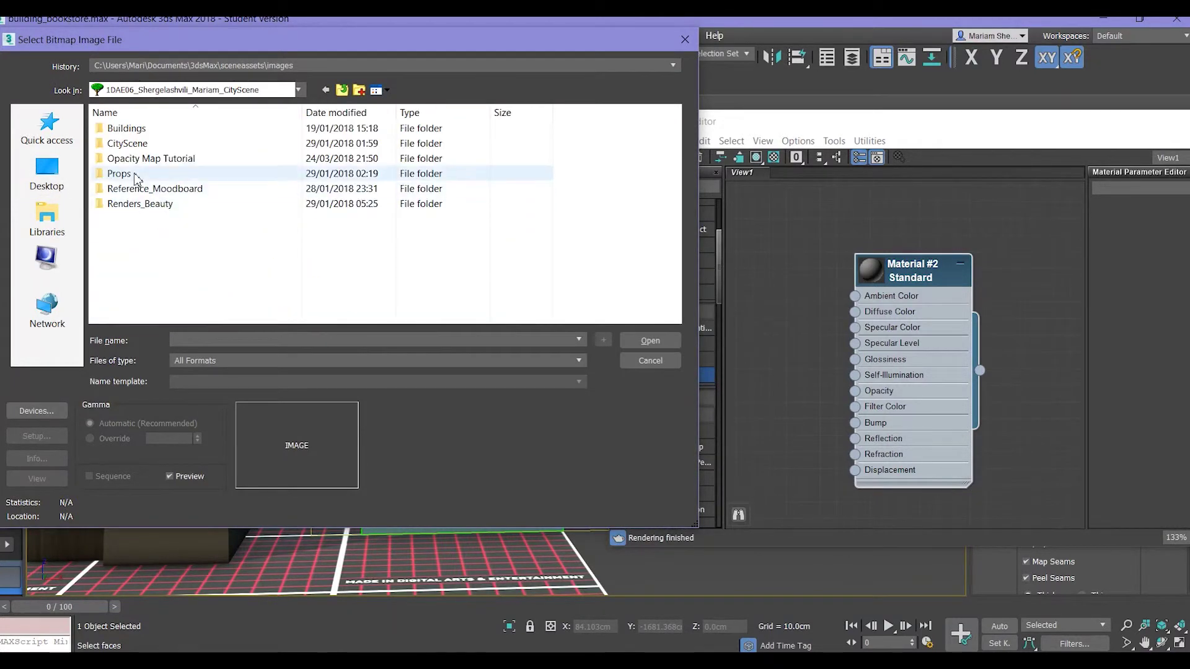
{"action": "double_click", "coordinate": [155, 159]}
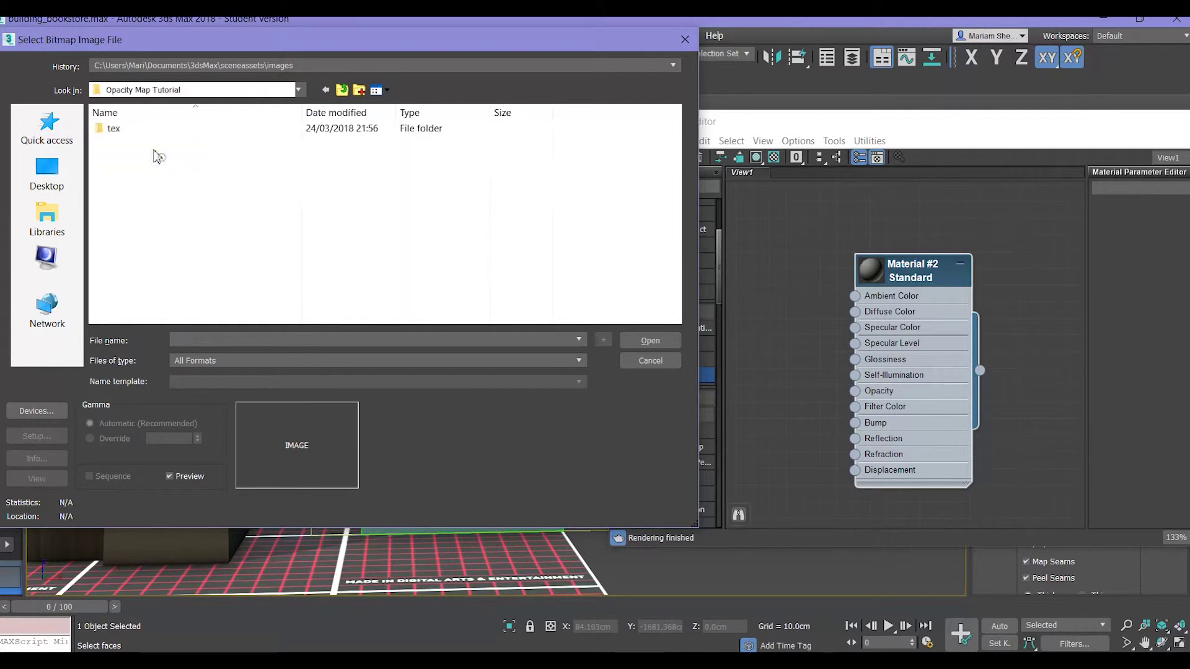
{"action": "double_click", "coordinate": [115, 128]}
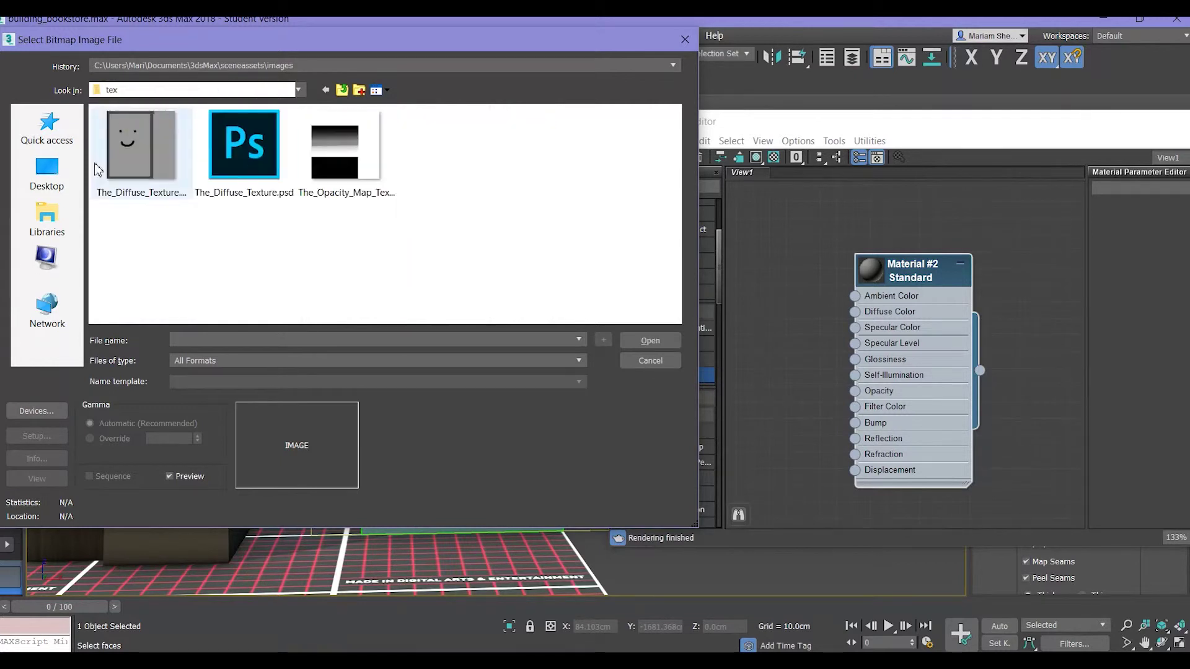
{"action": "double_click", "coordinate": [131, 171]}
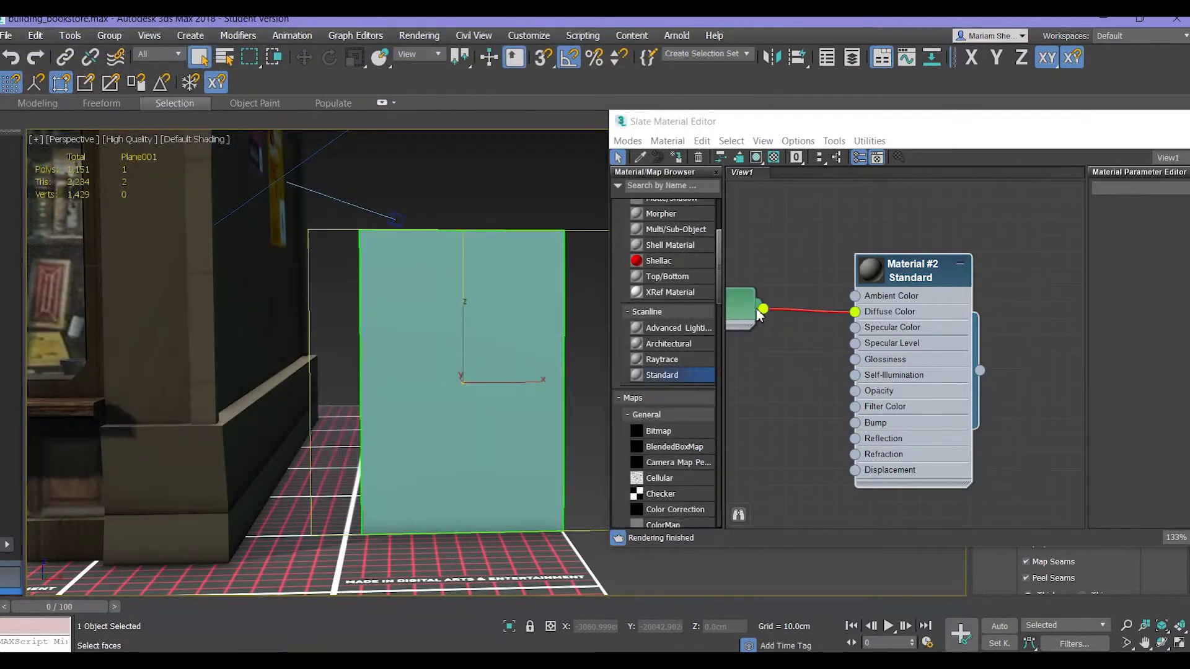
Assign The_Opacity_Map_Texture.png as a Bitmap map for the material's Opacity and place its node below the diffuse map node.
{"action": "middle_click_drag", "start_coordinate": [839, 285], "coordinate": [906, 274]}
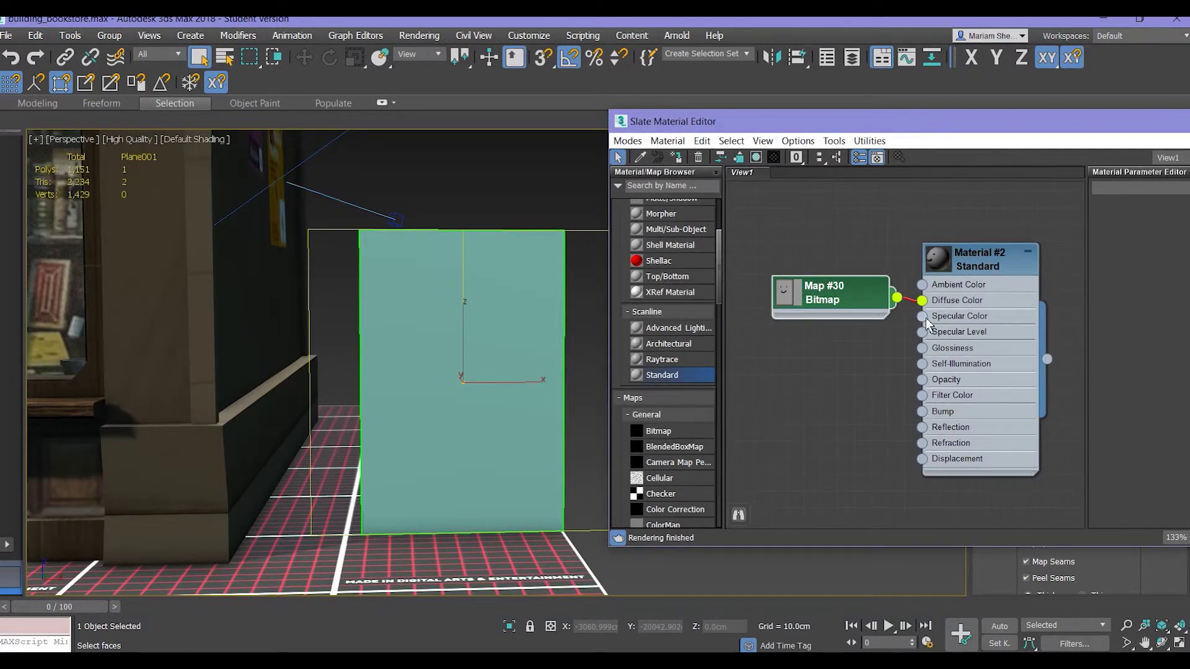
{"action": "left_click", "coordinate": [923, 380]}
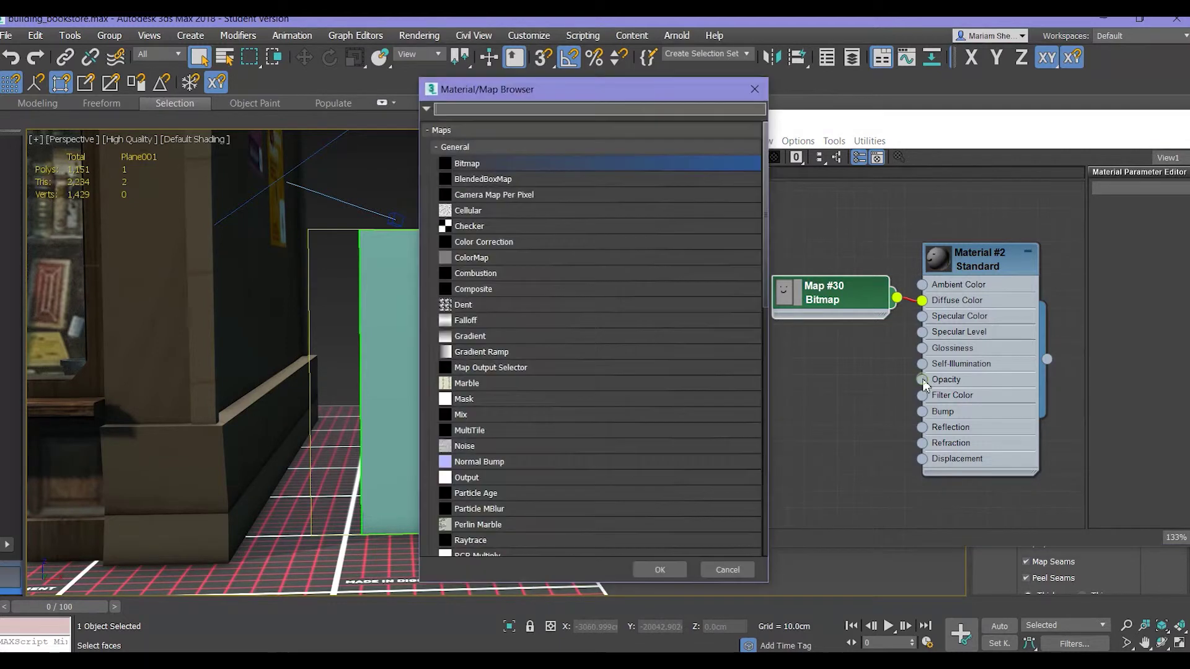
{"action": "double_click", "coordinate": [481, 162]}
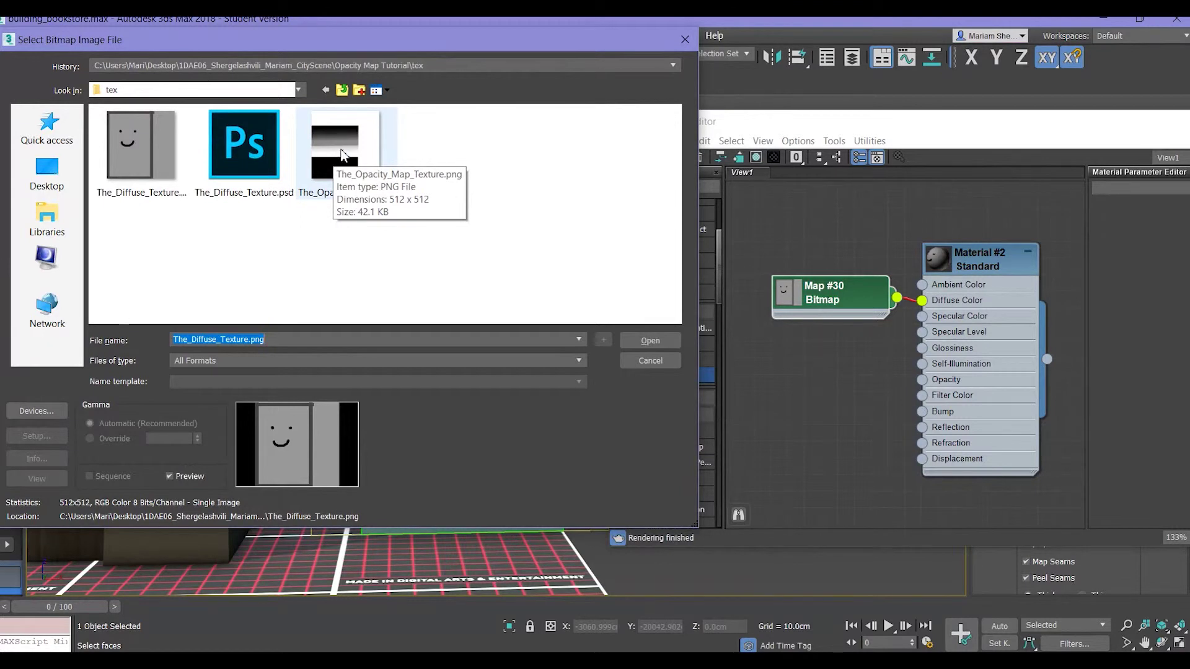
{"action": "double_click", "coordinate": [342, 152]}
{"action": "left_click_drag", "start_coordinate": [740, 381], "coordinate": [804, 365]}
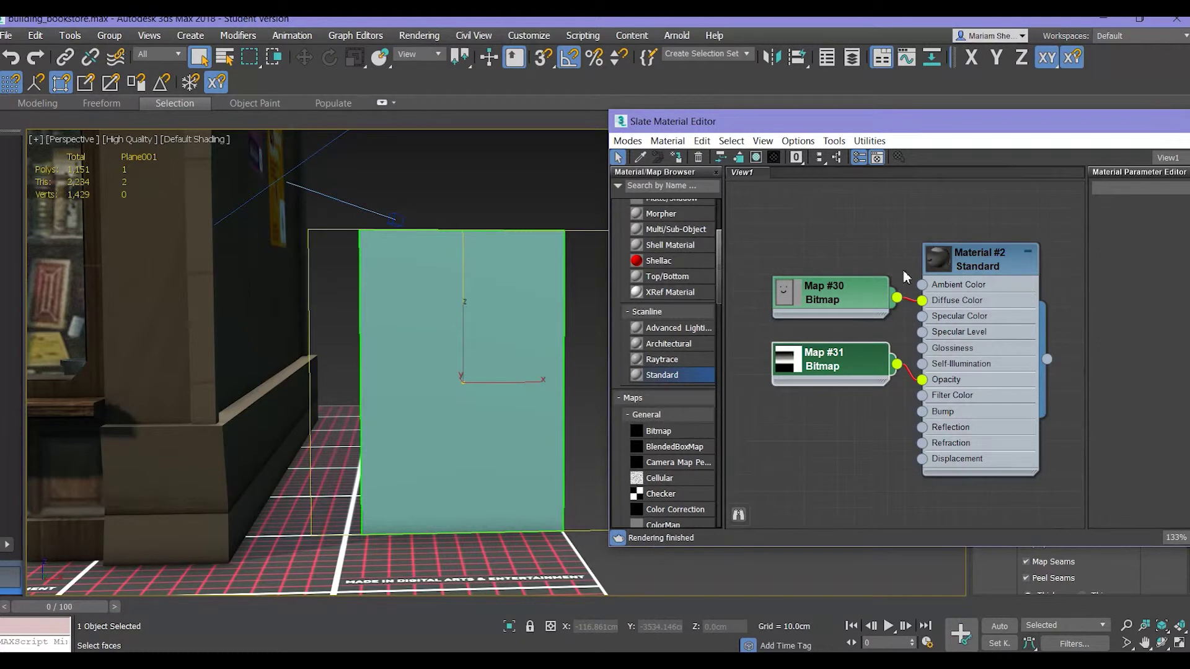
Enable viewport shading for the new Standard material and assign it to the selected plane.
{"action": "left_click", "coordinate": [968, 258]}
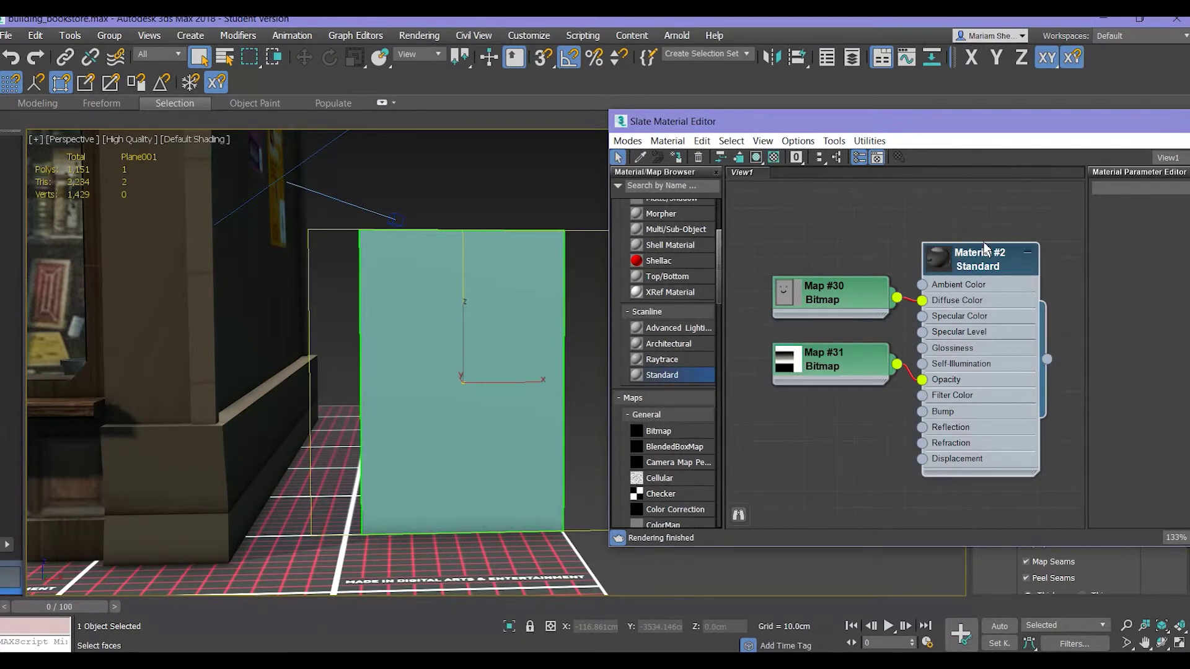
{"action": "left_click", "coordinate": [755, 159]}
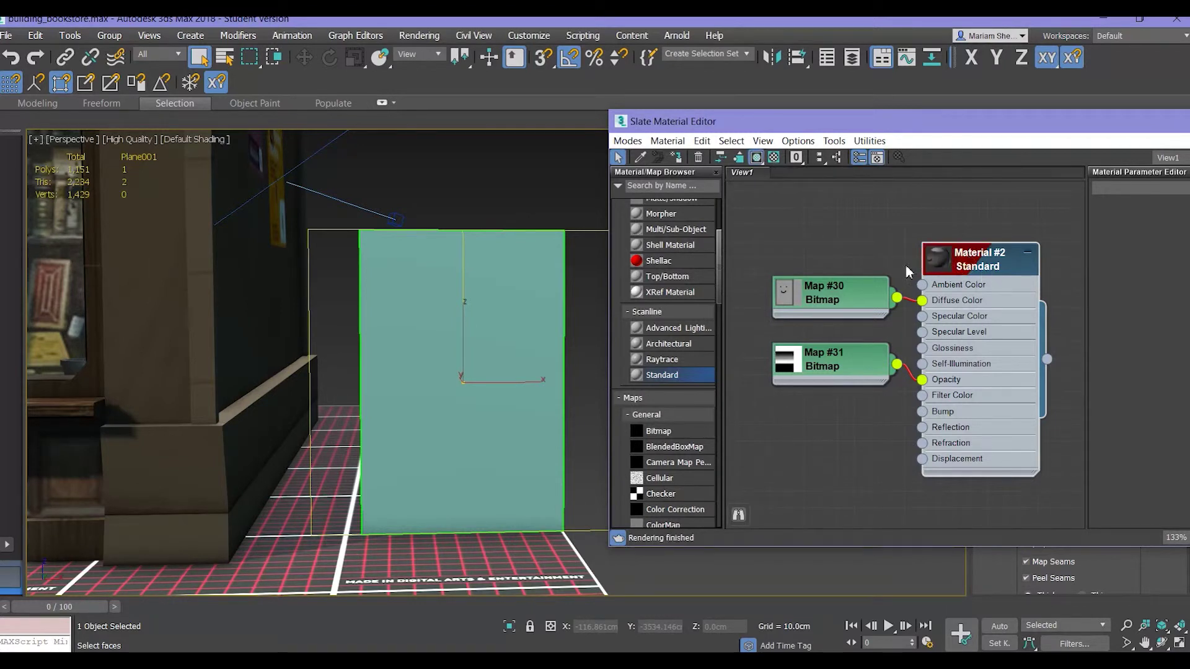
{"action": "left_click", "coordinate": [481, 305]}
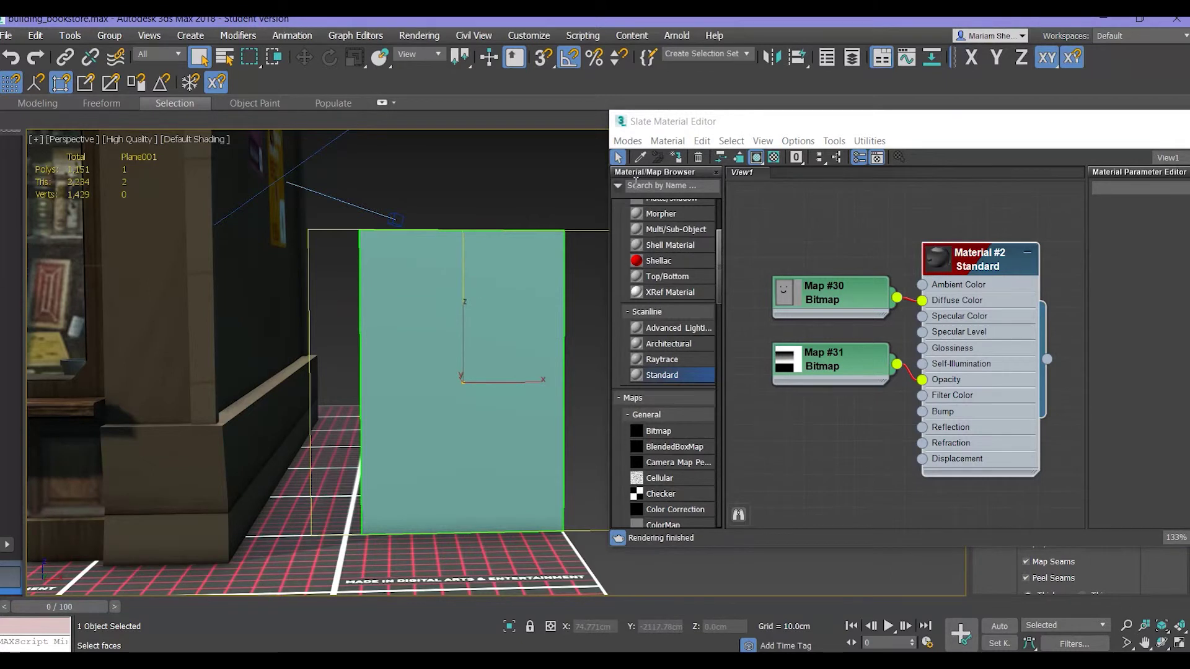
{"action": "left_click", "coordinate": [676, 158]}
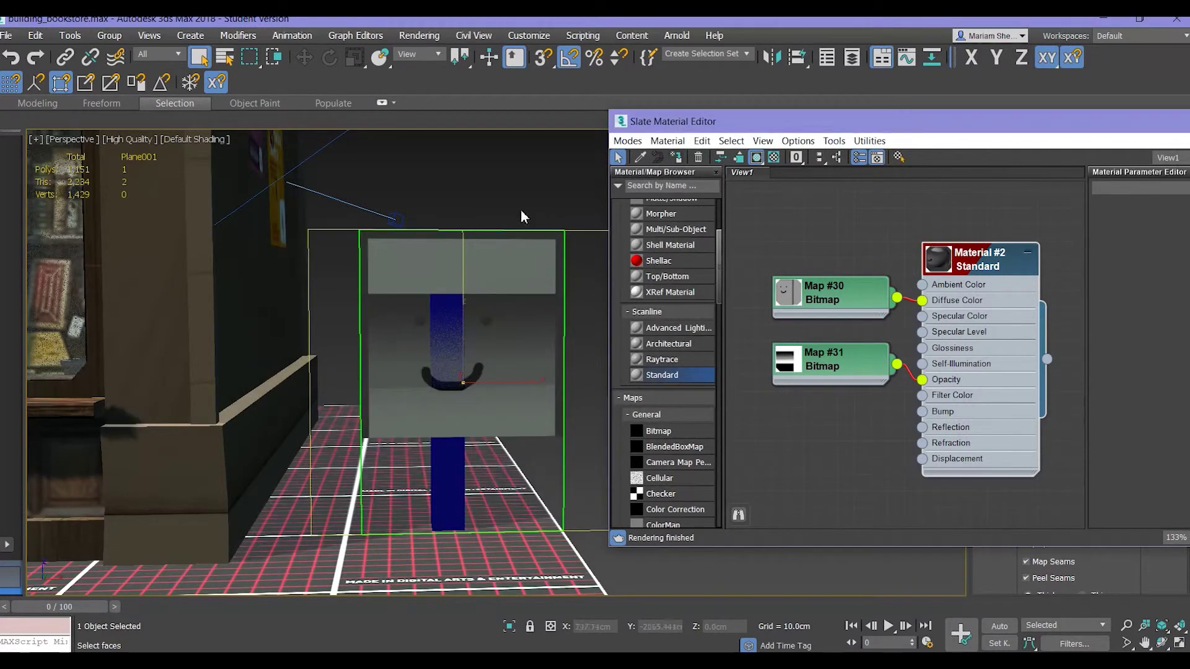
Disconnect the opacity bitmap from the material's Opacity slot to compare the plane, and reconnect it.
{"action": "scroll", "coordinate": [489, 341], "scroll_direction": "down", "scroll_amount": 3}
{"action": "middle_click_drag", "start_coordinate": [491, 344], "coordinate": [478, 353], "text": "alt"}
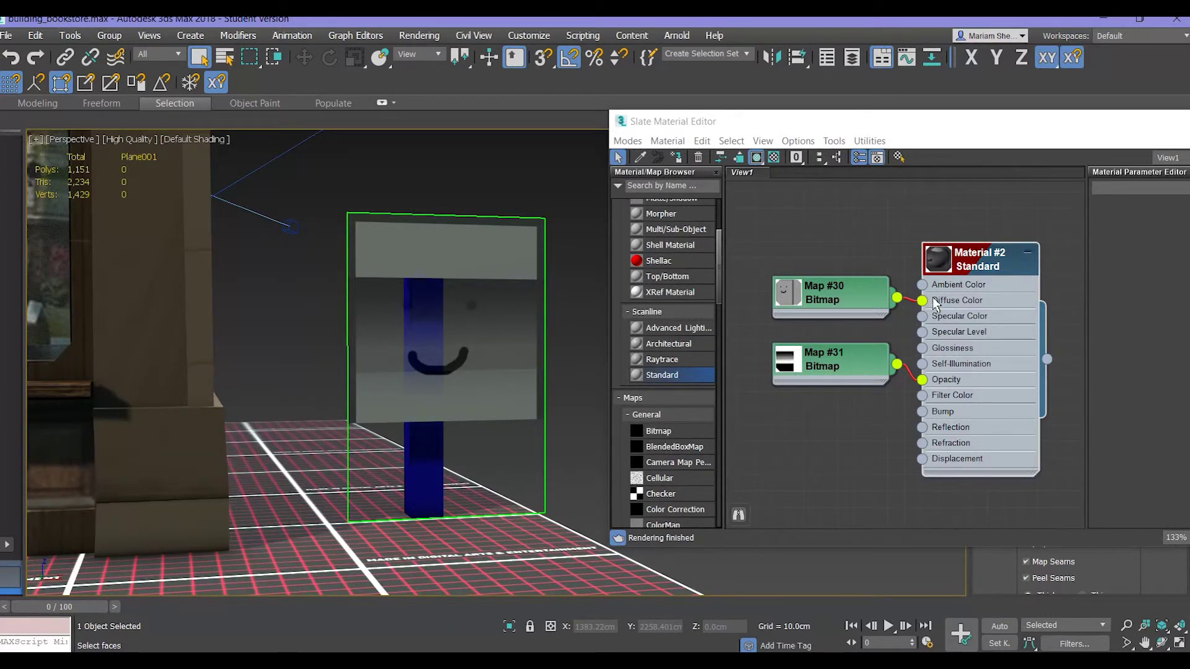
{"action": "left_click_drag", "start_coordinate": [922, 380], "coordinate": [914, 376]}
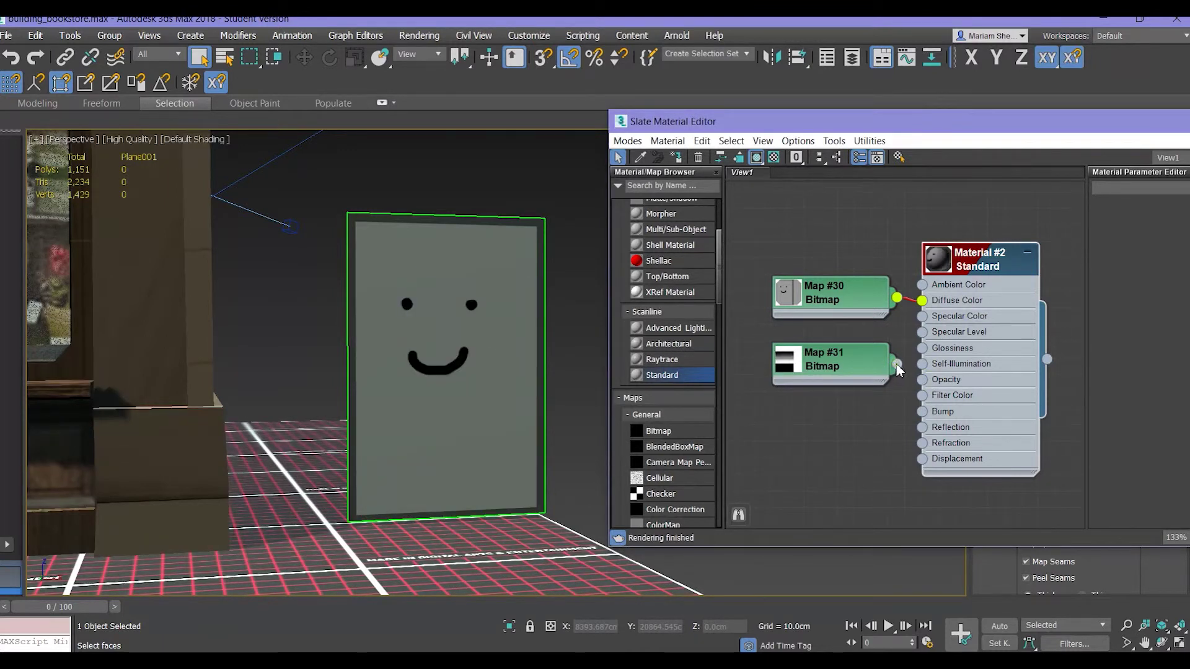
{"action": "left_click_drag", "start_coordinate": [897, 365], "coordinate": [922, 380]}
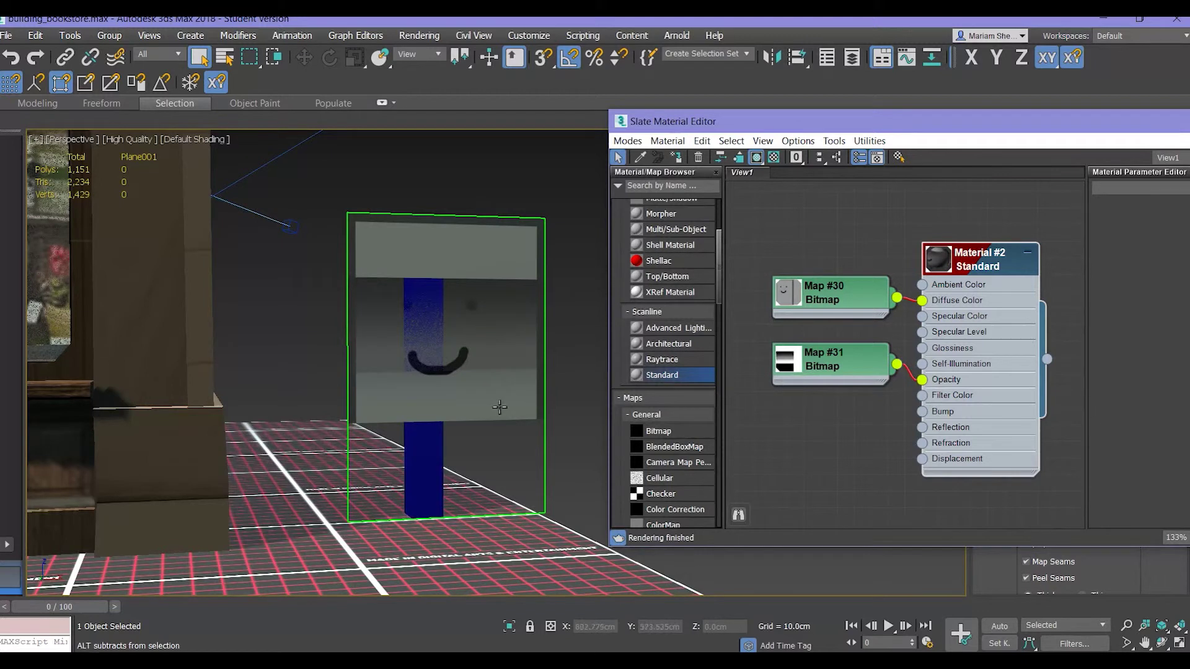
Compare the white, gradient and black areas of the opacity map in Photoshop with the plane's transparency in 3ds Max.
{"action": "middle_click_drag", "start_coordinate": [495, 406], "coordinate": [465, 399], "text": "alt"}
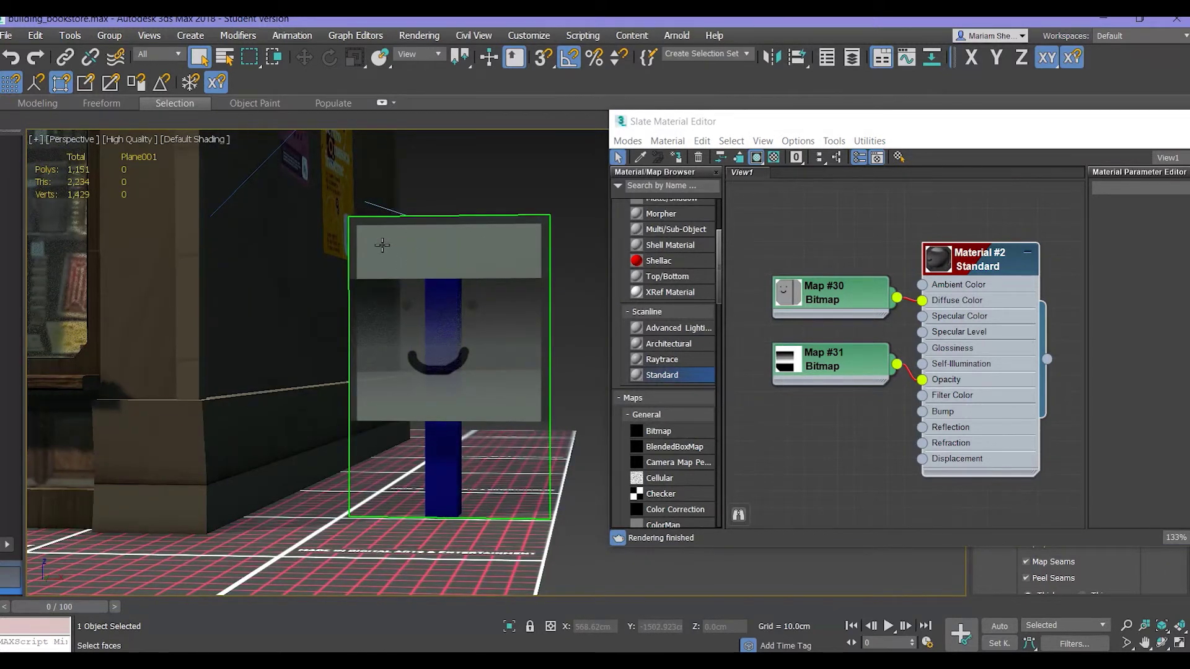
{"action": "left_click", "coordinate": [326, 663]}
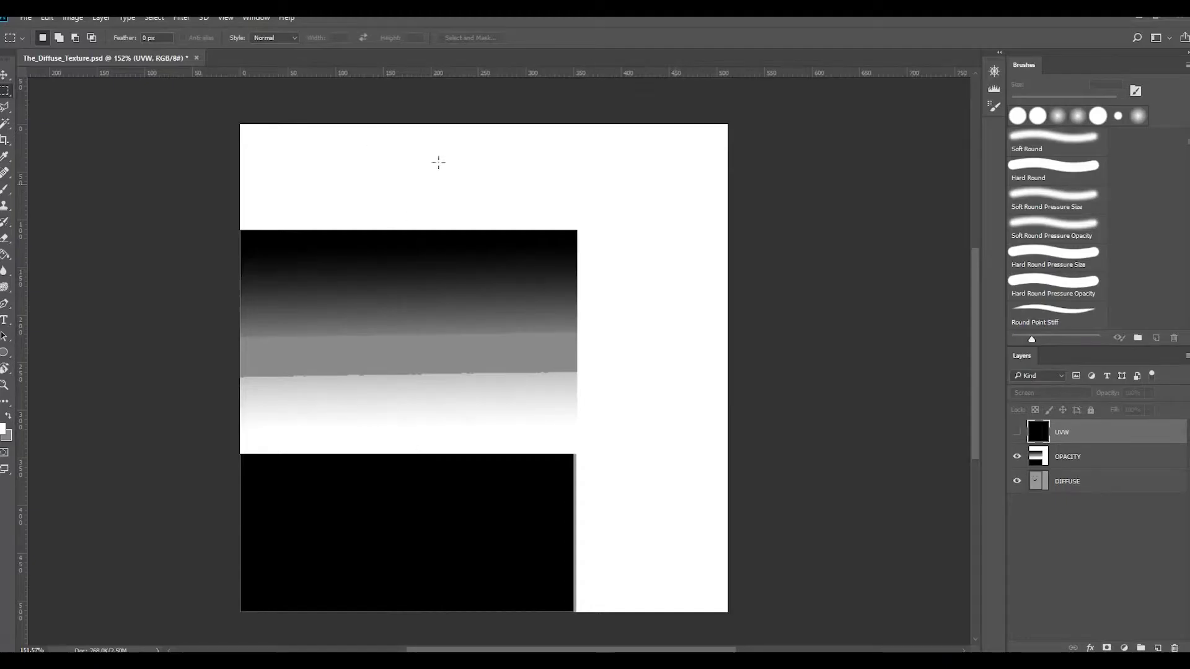
{"action": "key", "text": "alt+Tab"}
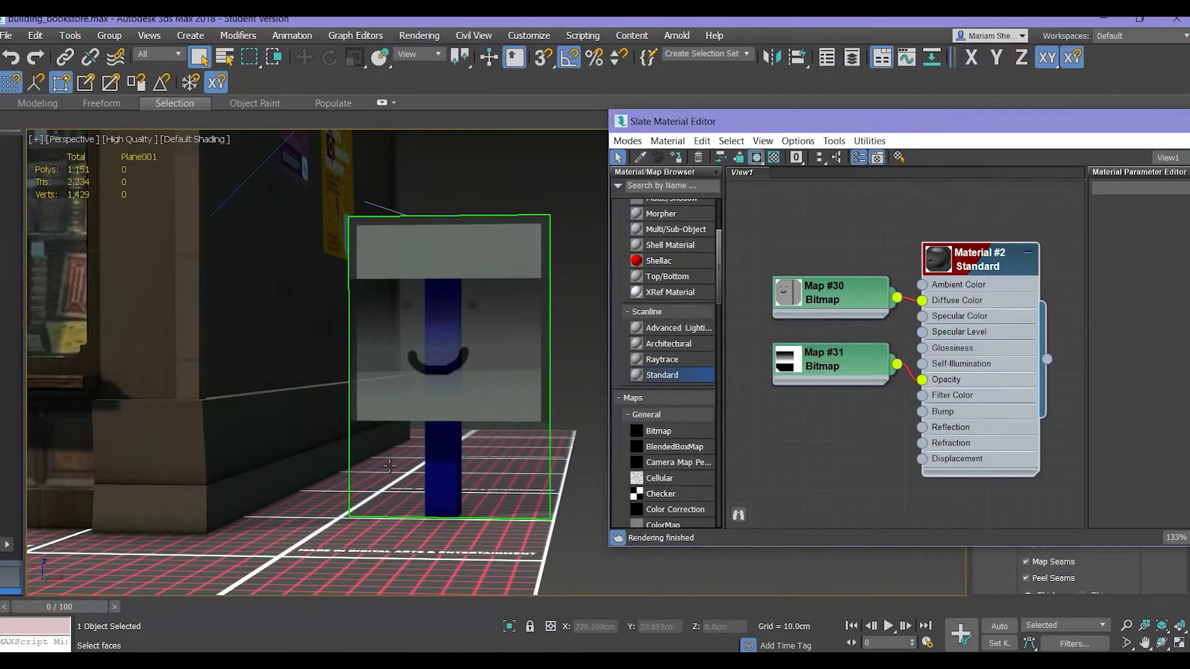
{"action": "key", "text": "alt+Tab"}
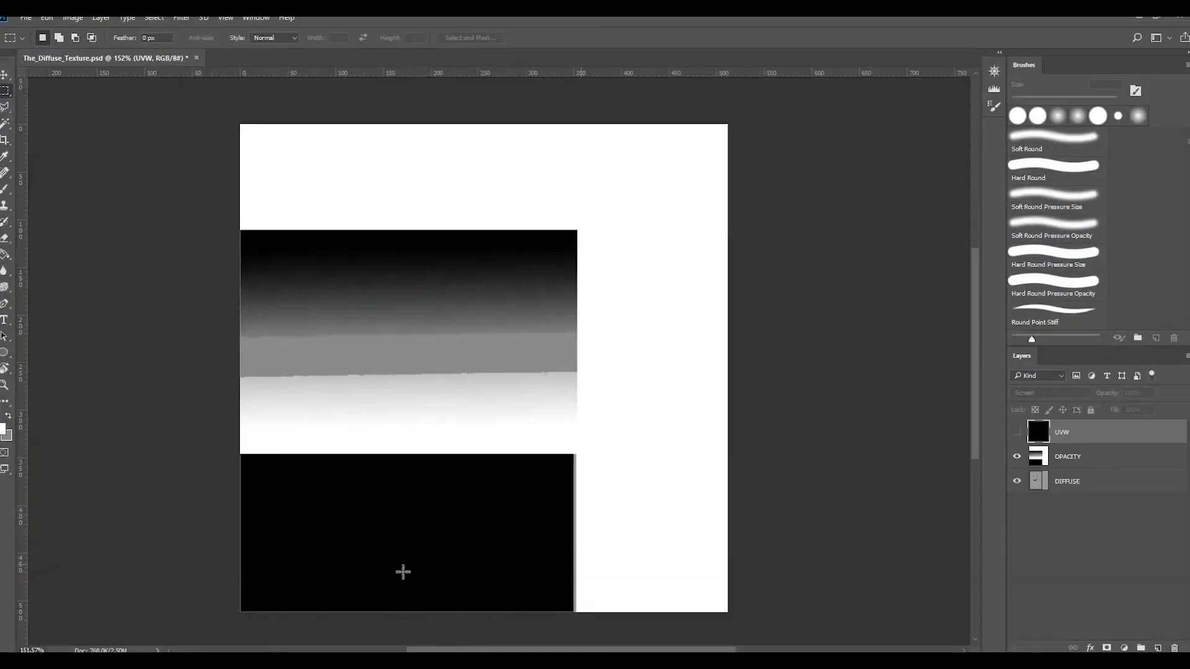
{"action": "key", "text": "alt+Tab"}
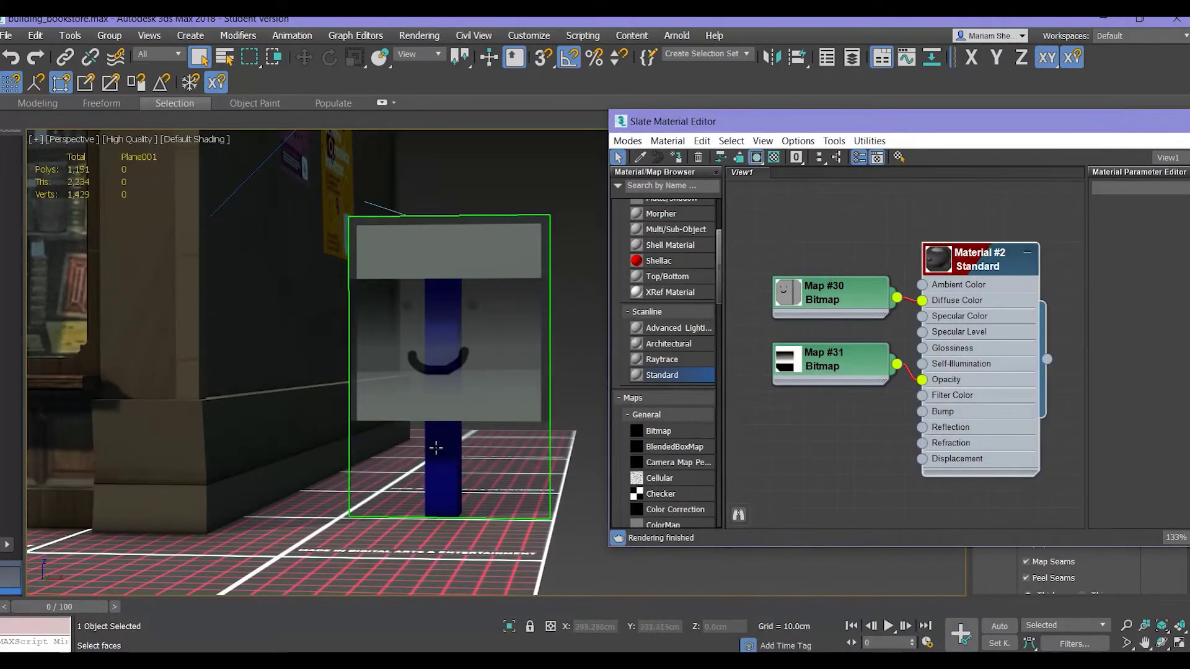
Frame the plane from an angle in the Perspective view and render that view.
{"action": "middle_click_drag", "start_coordinate": [488, 450], "coordinate": [499, 404], "text": "alt"}
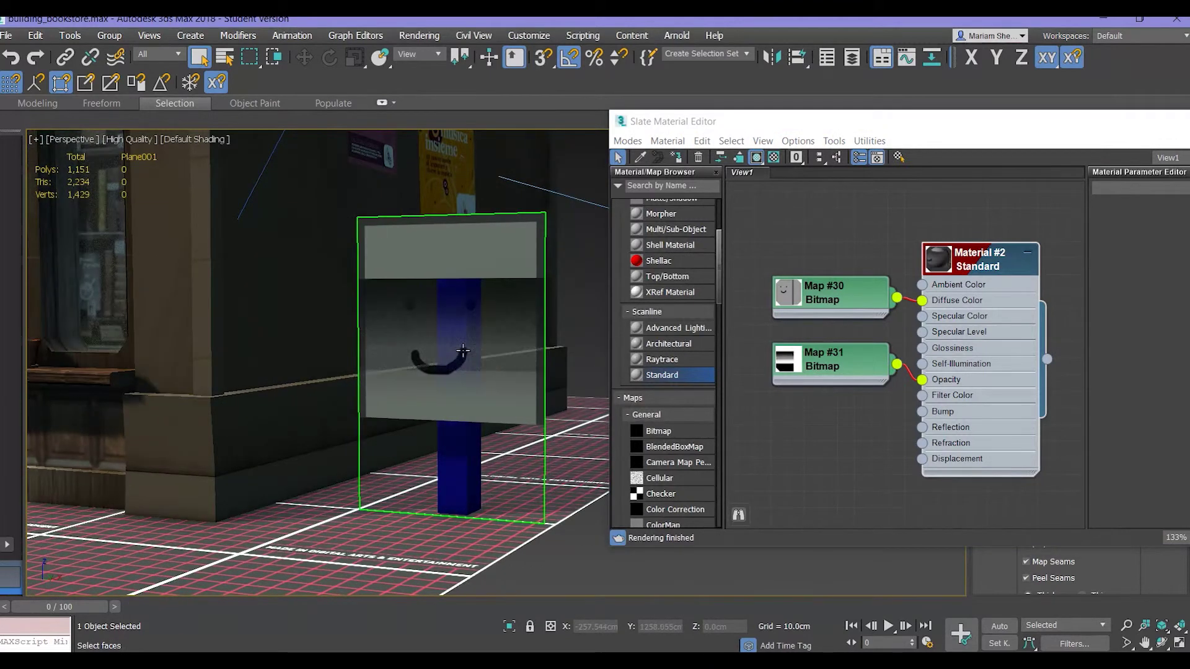
{"action": "scroll", "coordinate": [501, 332], "scroll_direction": "up", "scroll_amount": 2}
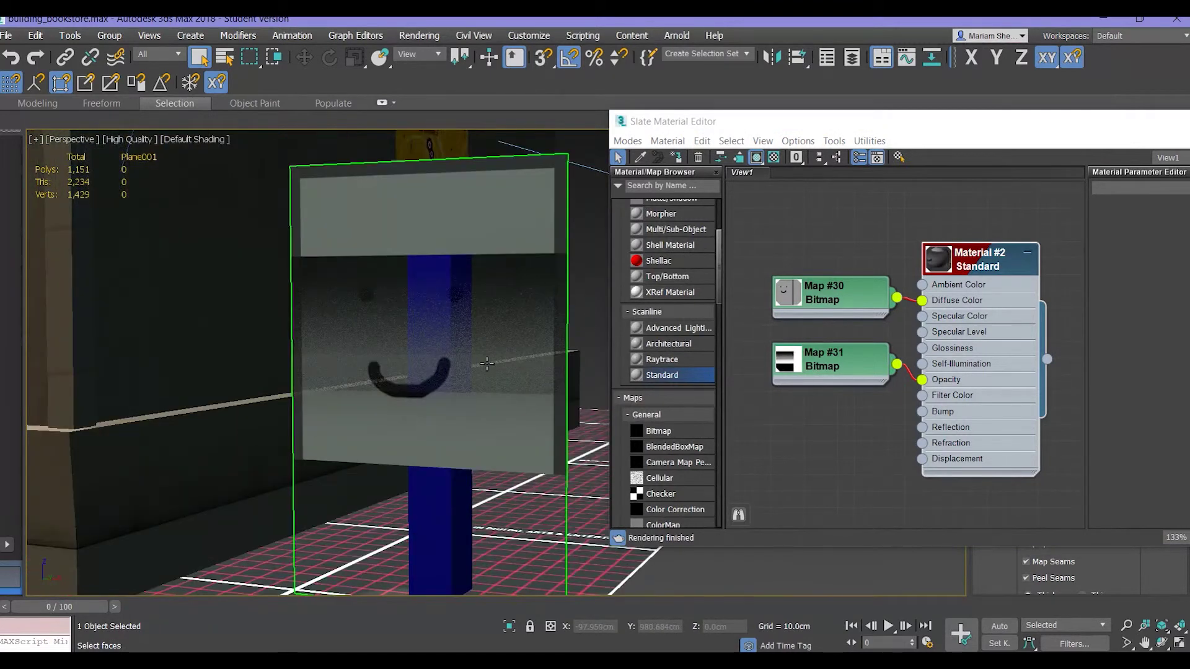
{"action": "key", "text": "shift+w"}
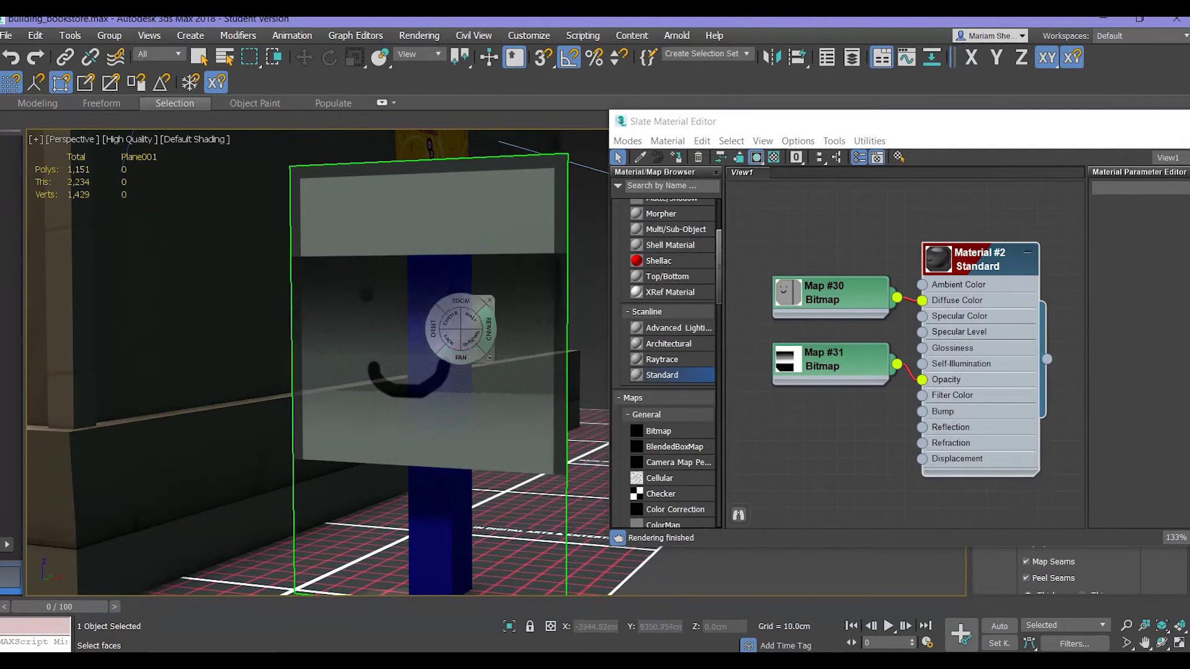
{"action": "left_click", "coordinate": [493, 298]}
{"action": "key", "text": "shift+q"}
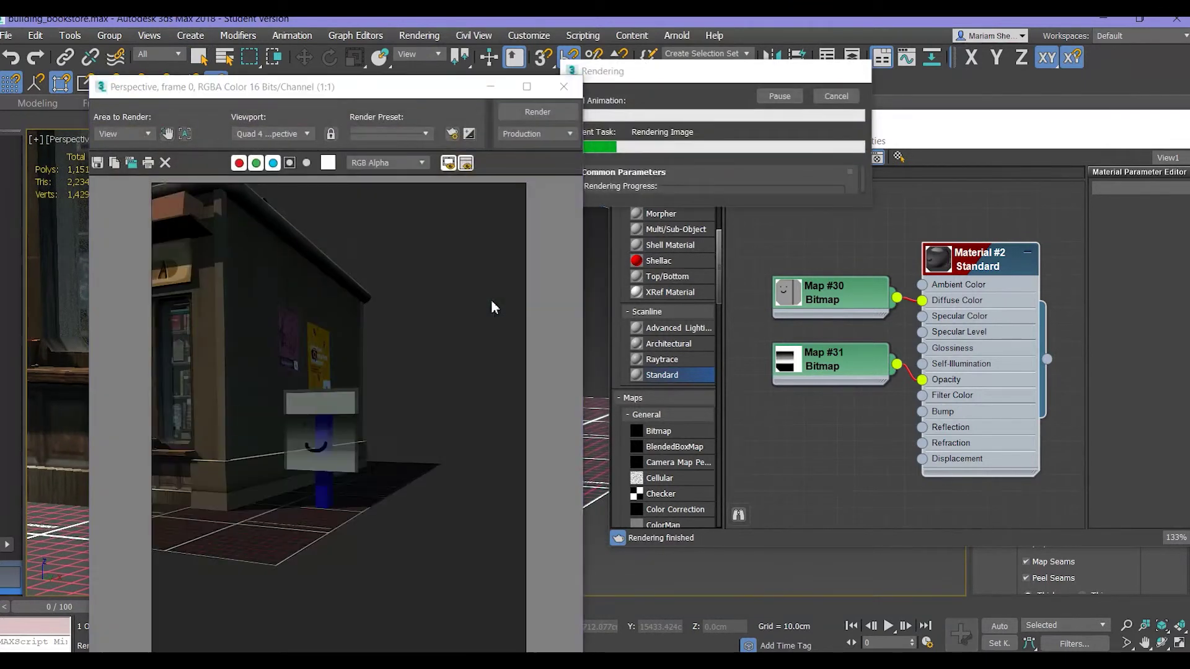
Examine the plane's transparency up close in the rendered image, and close the render window and the Slate Material Editor.
{"action": "scroll", "coordinate": [328, 444], "scroll_direction": "up", "scroll_amount": 4}
{"action": "scroll", "coordinate": [424, 309], "scroll_direction": "down", "scroll_amount": 3}
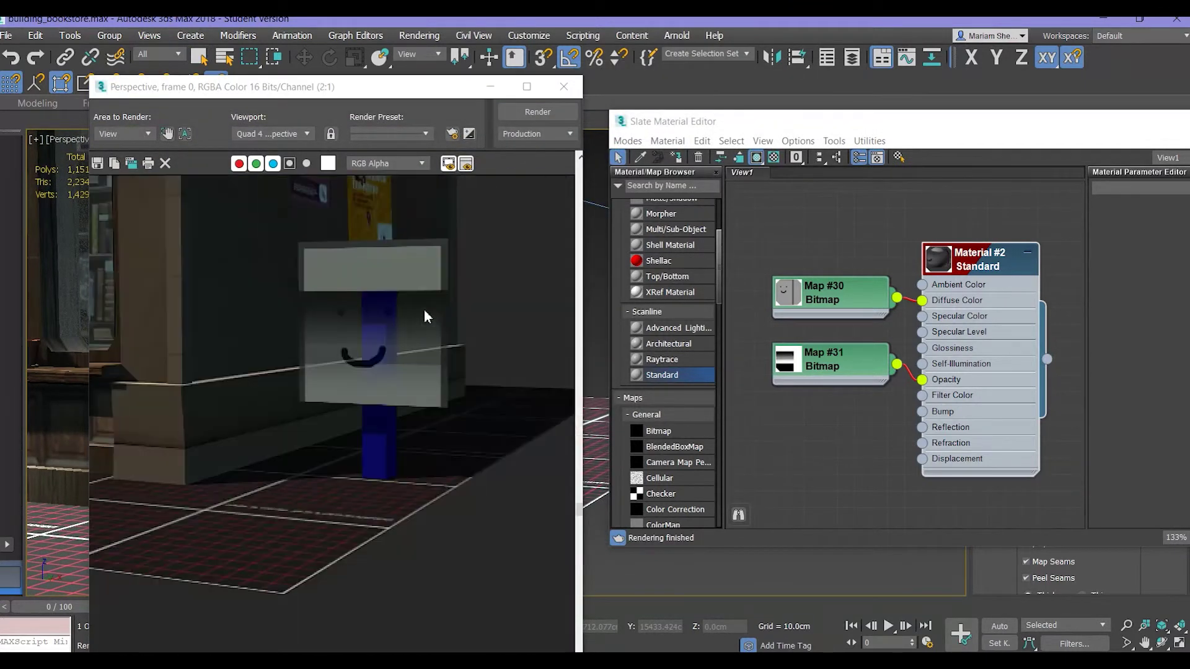
{"action": "left_click", "coordinate": [564, 86]}
{"action": "key", "text": "shift+w"}
{"action": "left_click", "coordinate": [510, 332]}
{"action": "mouse_move", "coordinate": [459, 361]}
{"action": "middle_mouse_down", "text": "alt"}
{"action": "mouse_move", "coordinate": [470, 363]}
{"action": "mouse_move", "coordinate": [438, 367]}
{"action": "middle_mouse_up", "text": "alt"}
{"action": "middle_click_drag", "start_coordinate": [508, 387], "coordinate": [582, 418], "text": "alt"}
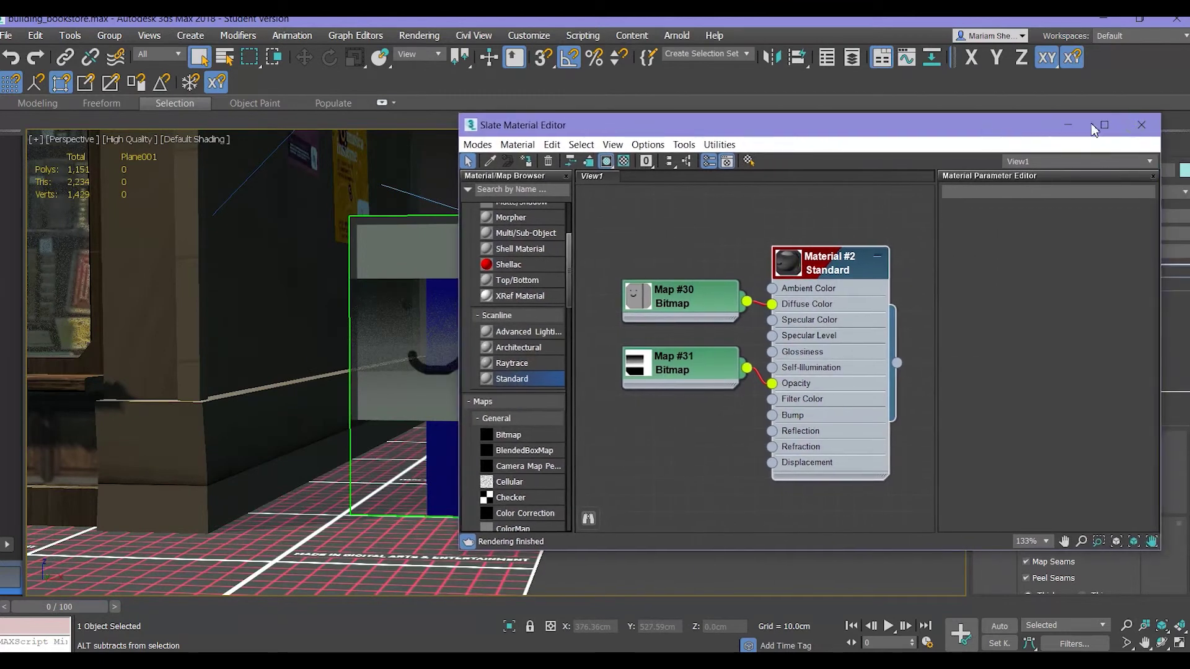
{"action": "left_click", "coordinate": [1137, 121]}
Select the Bookstore building in the Perspective view and turn on its see-through display.
{"action": "scroll", "coordinate": [454, 301], "scroll_direction": "down", "scroll_amount": 5}
{"action": "middle_click_drag", "start_coordinate": [454, 302], "coordinate": [610, 392], "text": "alt"}
{"action": "left_click", "coordinate": [1005, 276]}
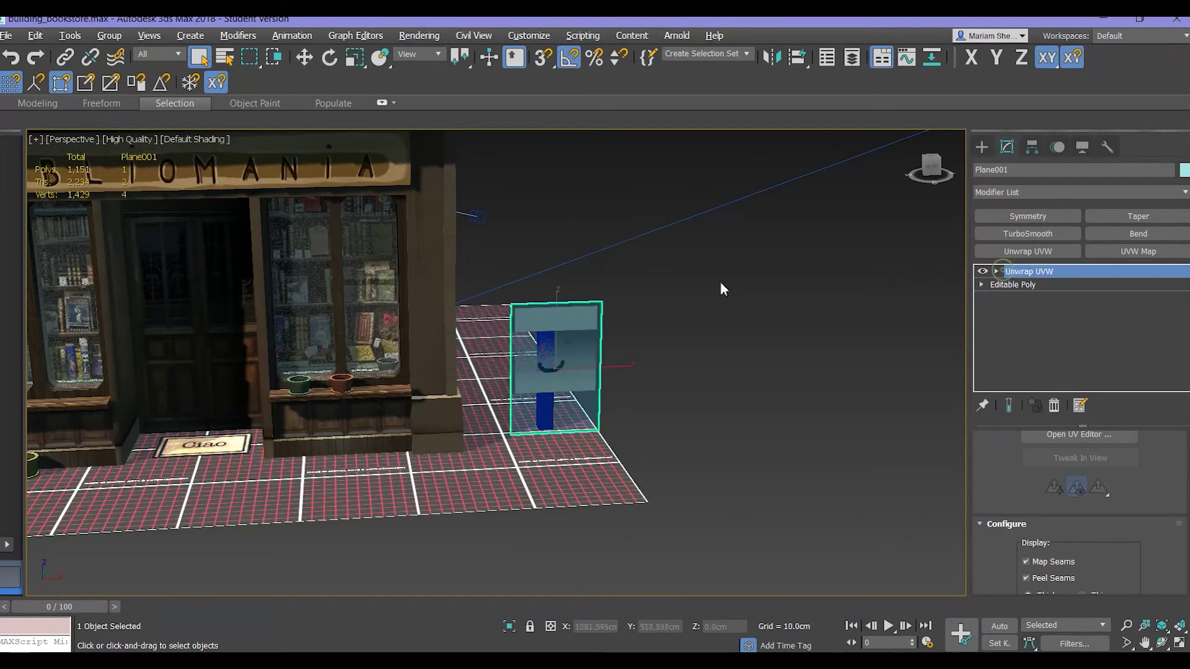
{"action": "left_click", "coordinate": [389, 288]}
{"action": "middle_click_drag", "start_coordinate": [458, 311], "coordinate": [522, 405], "text": "alt"}
{"action": "scroll", "coordinate": [527, 413], "scroll_direction": "down", "scroll_amount": 3}
{"action": "scroll", "coordinate": [522, 405], "scroll_direction": "up", "scroll_amount": 3}
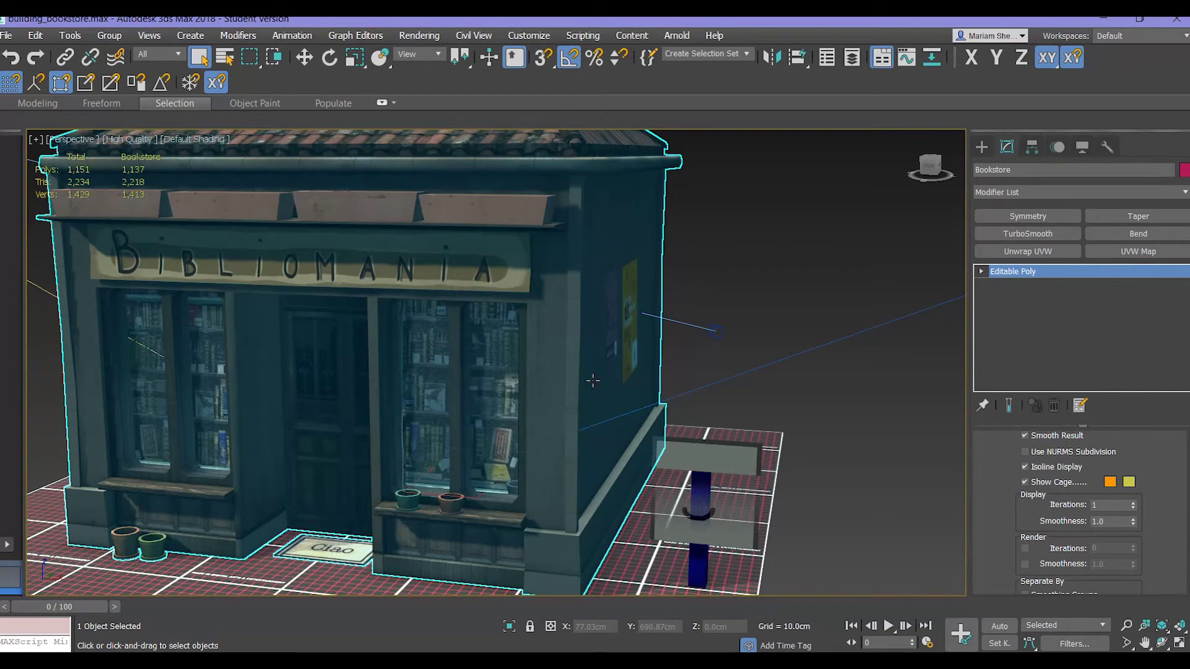
{"action": "key", "text": "alt+x"}
Render the Perspective view with the whole bookstore and the transparent plane in frame, and close the render window.
{"action": "scroll", "coordinate": [593, 381], "scroll_direction": "down", "scroll_amount": 3}
{"action": "middle_click_drag", "start_coordinate": [554, 390], "coordinate": [626, 397], "text": "alt"}
{"action": "scroll", "coordinate": [513, 441], "scroll_direction": "up", "scroll_amount": 3}
{"action": "scroll", "coordinate": [614, 397], "scroll_direction": "down", "scroll_amount": 1}
{"action": "key", "text": "shift+w"}
{"action": "key", "text": "shift+q"}
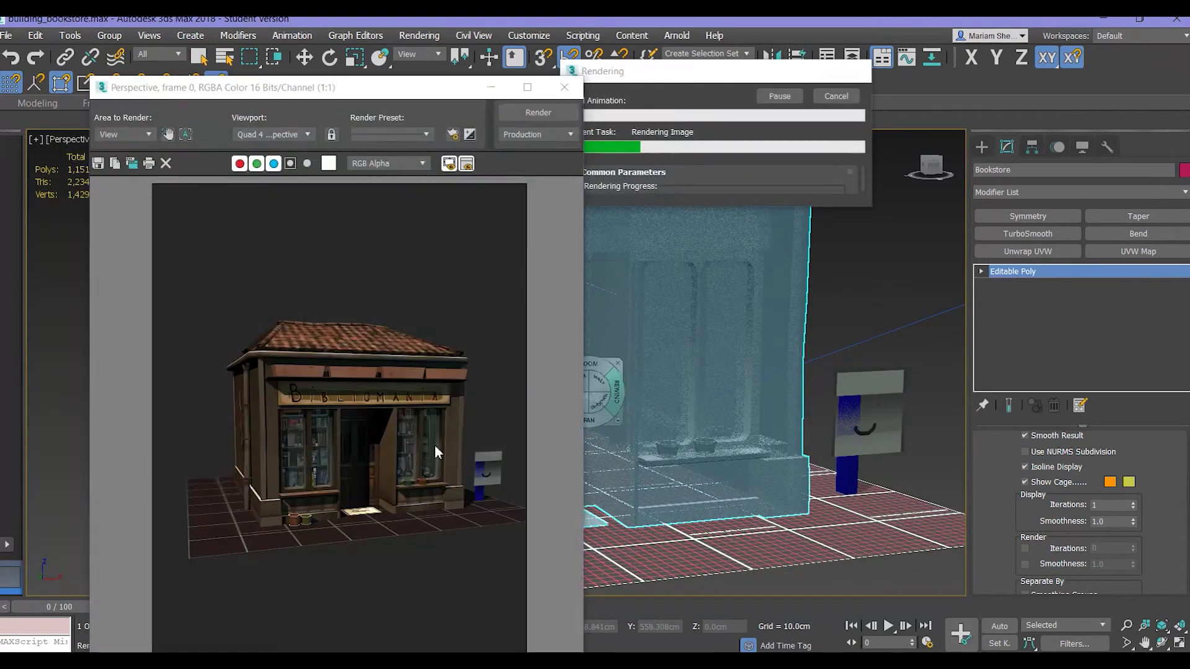
{"action": "left_click", "coordinate": [564, 87]}
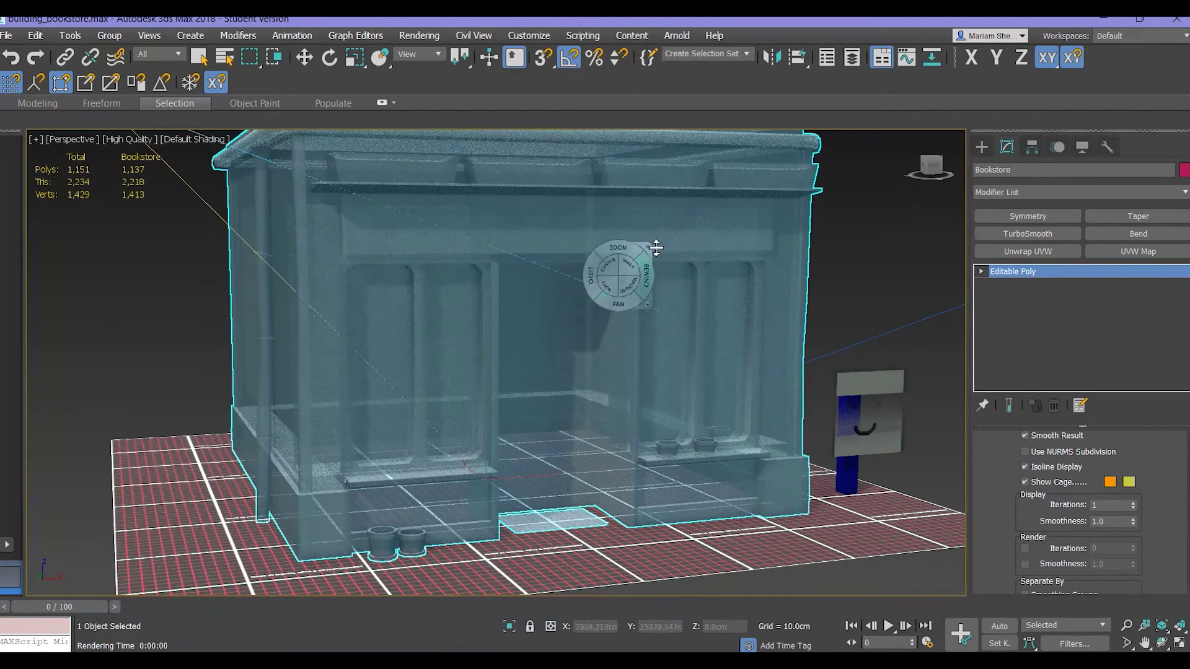
{"action": "key", "text": "Escape"}
{"action": "scroll", "coordinate": [618, 282], "scroll_direction": "down", "scroll_amount": 3}
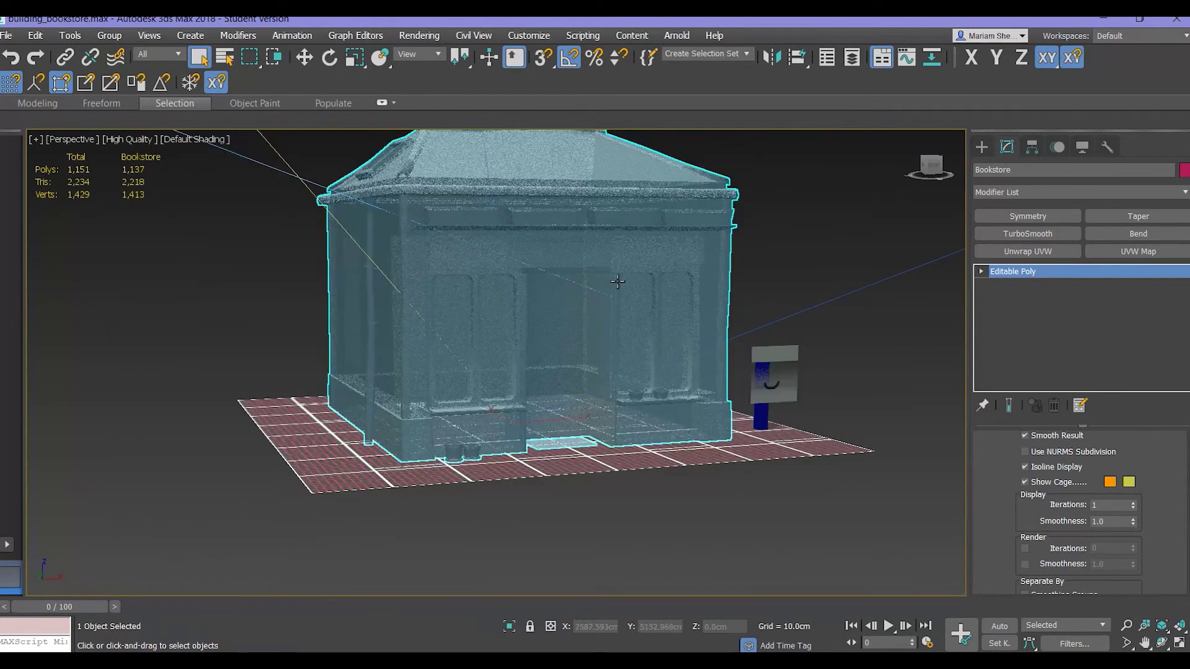
{"action": "middle_click_drag", "start_coordinate": [610, 265], "coordinate": [610, 306]}
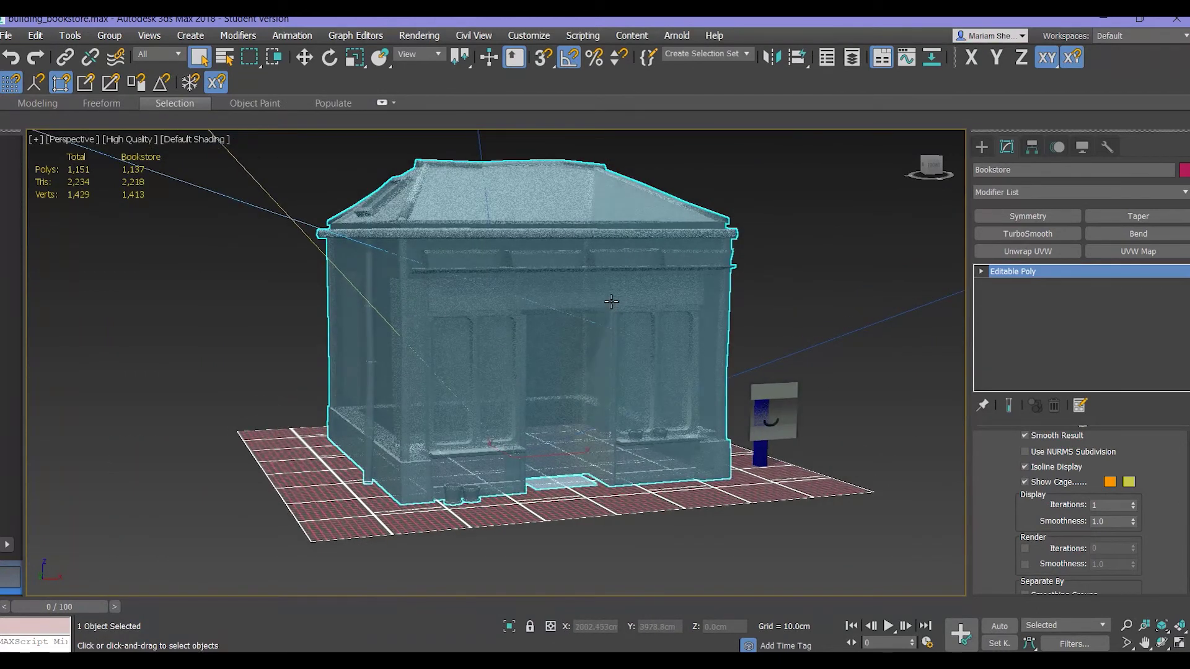